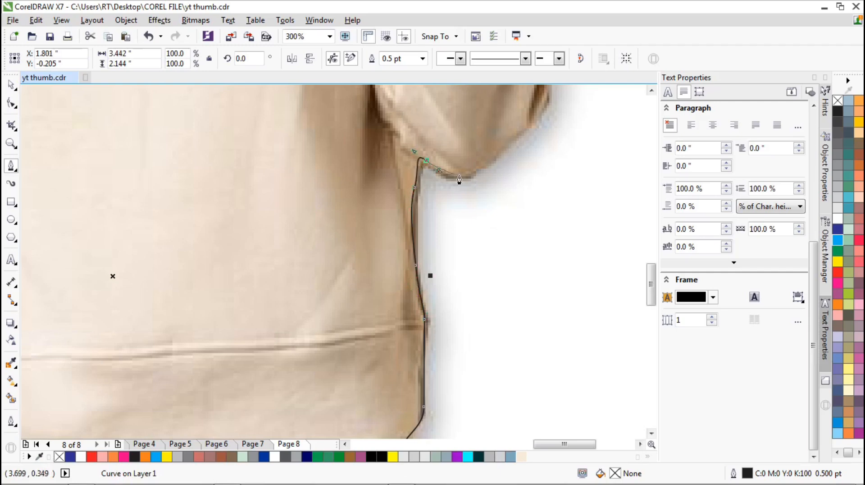
# Continue the Pen outline around the underside of the bent sleeve beneath the money hand and up its outer edge
pyautogui.click(520, 133)
pyautogui.scroll(3, 528, 133)
pyautogui.click(546, 212)
pyautogui.click(547, 166)
pyautogui.click(546, 130)
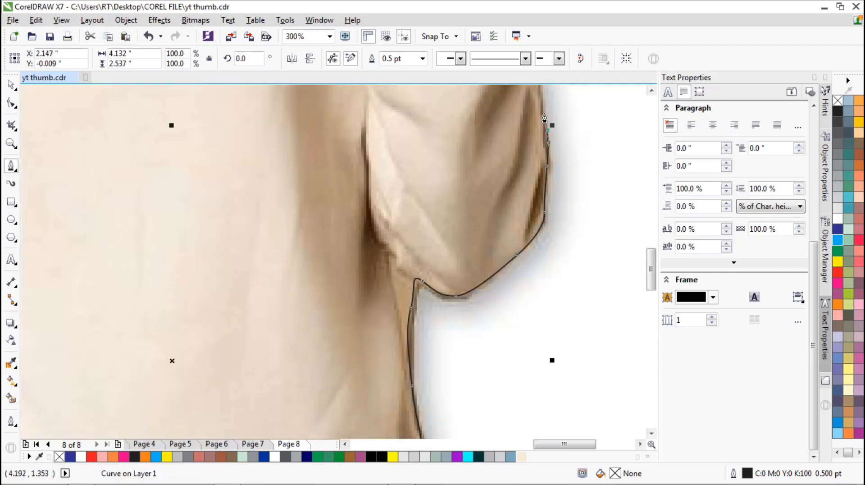
# Trace the outline up the outer forearm sleeve and cuff to the base of the hand holding the money
pyautogui.scroll(5, 473, 288)
pyautogui.hscroll(1, 490, 282)
pyautogui.click(480, 277)
pyautogui.click(466, 224)
pyautogui.click(472, 191)
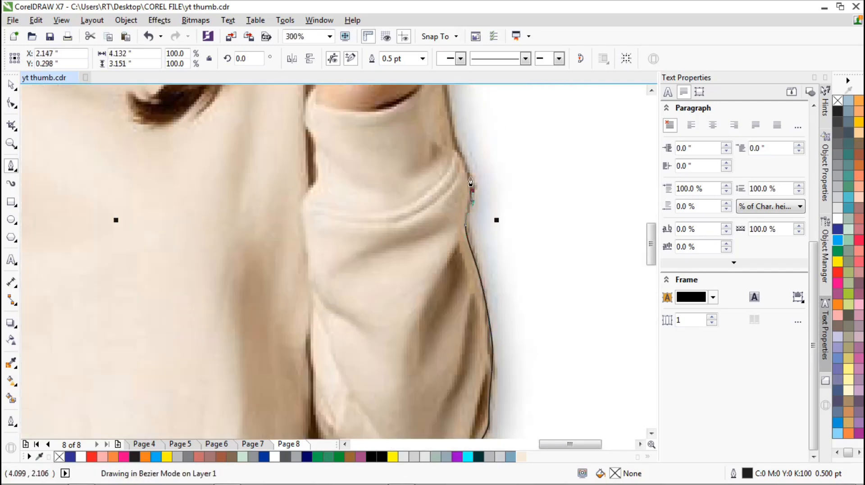
pyautogui.click(459, 152)
pyautogui.scroll(-2, 451, 121)
pyautogui.scroll(2, 541, 136)
pyautogui.click(502, 333)
pyautogui.click(538, 310)
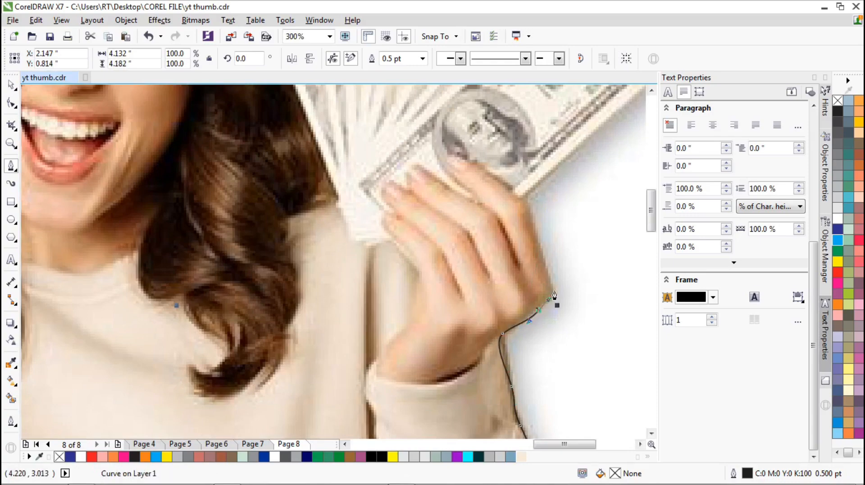
pyautogui.click(556, 289)
pyautogui.click(541, 251)
pyautogui.hotkey('ctrl', 'z')
pyautogui.hotkey('ctrl', 'z')
pyautogui.hotkey('ctrl', 'z')
# Trace the outer edge of the hand from the wrist up to the knuckle beside the front banknote
pyautogui.click(535, 306)
pyautogui.moveTo(552, 290); pyautogui.dragTo(552, 283)
pyautogui.click(541, 249)
pyautogui.click(527, 207)
pyautogui.click(523, 195)
# Trace along the front banknote's lower edge and around its outer corner
pyautogui.scroll(-1, 523, 197)
pyautogui.scroll(1, 477, 208)
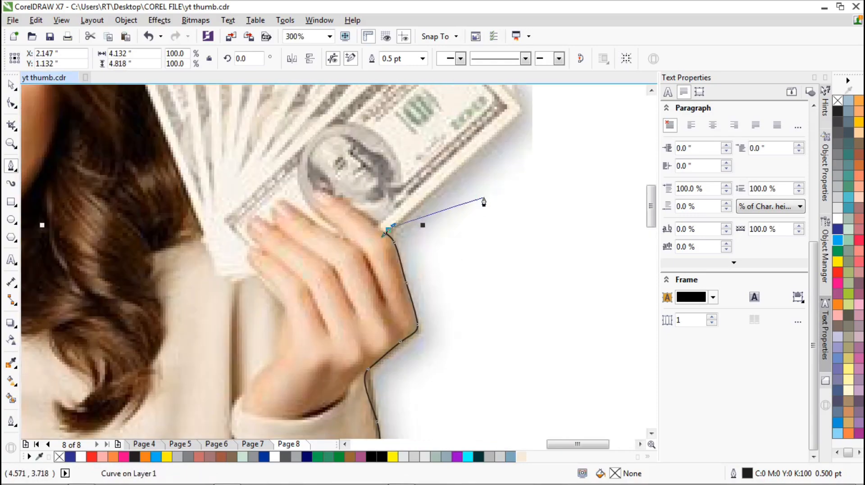
pyautogui.click(507, 123)
pyautogui.scroll(-1, 500, 136)
pyautogui.scroll(1, 491, 155)
pyautogui.click(502, 174)
pyautogui.click(482, 147)
pyautogui.click(485, 135)
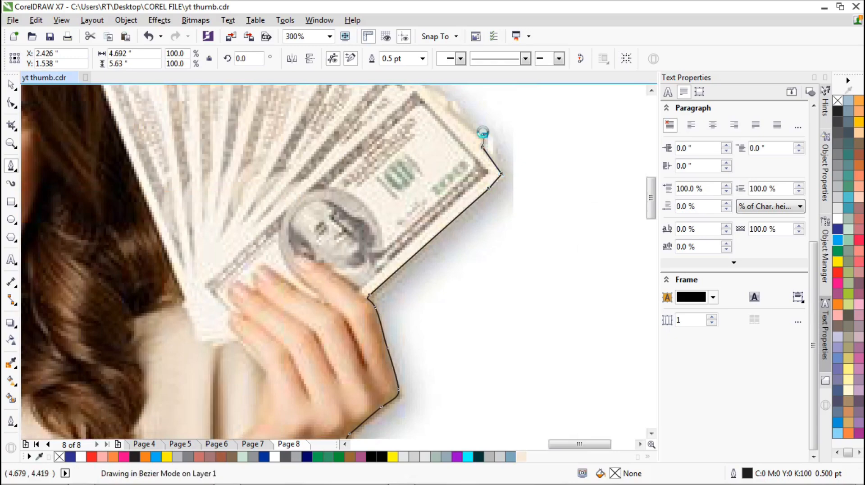
# Trace the stepped corners of the fanned banknotes up towards the top of the fan
pyautogui.click(450, 108)
pyautogui.click(447, 95)
pyautogui.scroll(-2, 472, 151)
pyautogui.scroll(2, 463, 137)
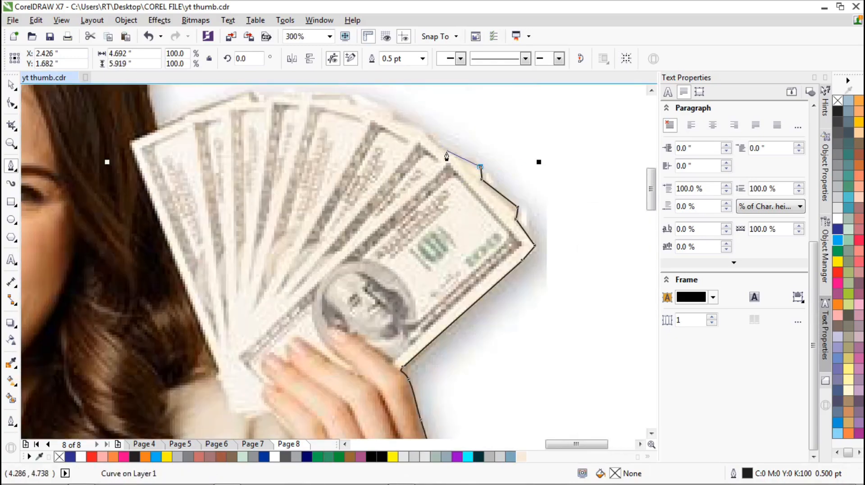
pyautogui.click(444, 150)
pyautogui.click(426, 131)
pyautogui.click(393, 120)
pyautogui.click(390, 110)
# Trace the top edge of the banknote fan across to where it meets the hair
pyautogui.click(354, 96)
pyautogui.click(308, 93)
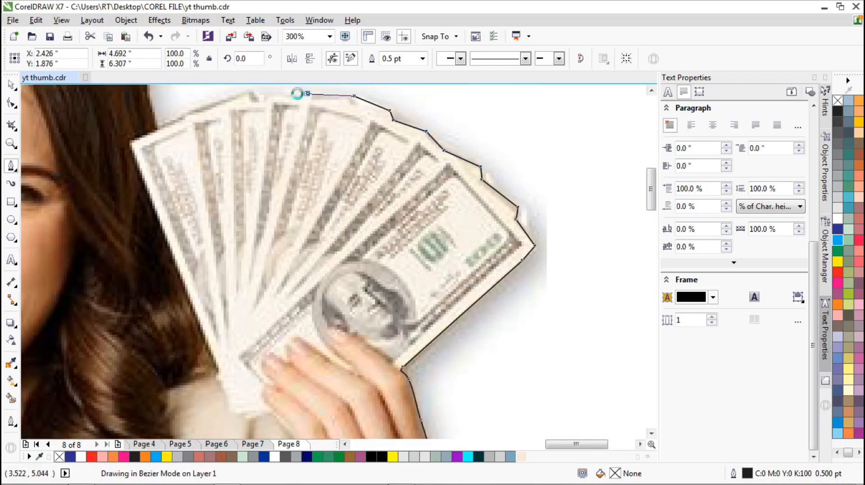
pyautogui.click(260, 97)
pyautogui.click(249, 89)
pyautogui.click(156, 142)
# Trace the hair edge with curved segments from the banknotes up the side of the head
pyautogui.scroll(-1, 158, 140)
pyautogui.scroll(2, 144, 128)
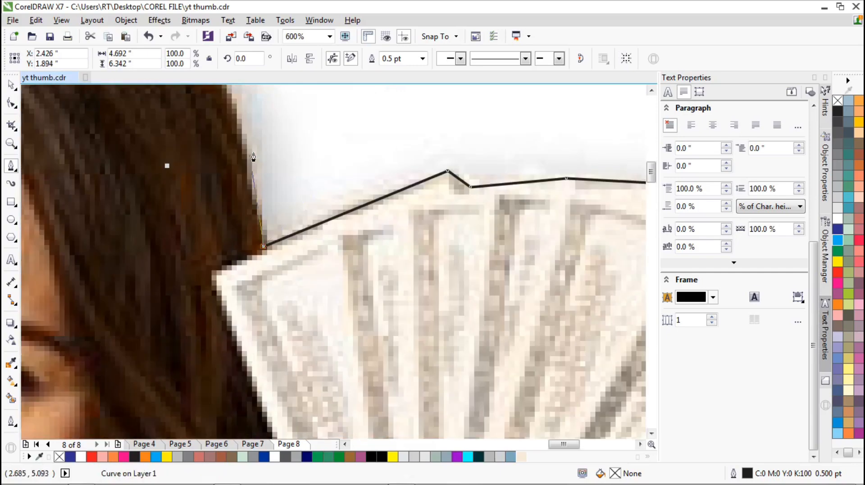
pyautogui.moveTo(244, 140); pyautogui.dragTo(240, 129)
pyautogui.moveTo(231, 102); pyautogui.dragTo(223, 90)
pyautogui.scroll(-2, 378, 246)
pyautogui.scroll(2, 335, 181)
pyautogui.moveTo(333, 246); pyautogui.dragTo(319, 226)
pyautogui.moveTo(282, 175); pyautogui.dragTo(269, 160)
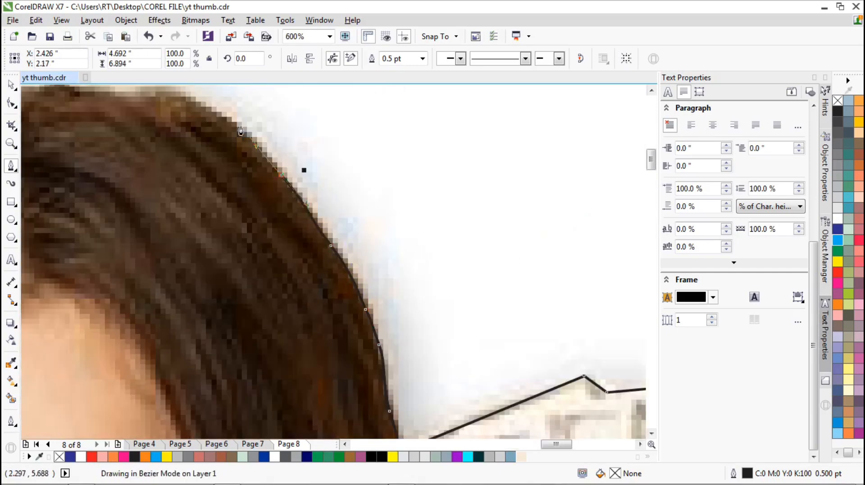
# Trace curved segments over the crown of the head along the top of the hair
pyautogui.moveTo(234, 122); pyautogui.dragTo(216, 109)
pyautogui.scroll(-2, 403, 223)
pyautogui.scroll(2, 325, 199)
pyautogui.moveTo(401, 179); pyautogui.dragTo(383, 179)
pyautogui.moveTo(347, 182); pyautogui.dragTo(275, 179)
pyautogui.moveTo(220, 186); pyautogui.dragTo(200, 193)
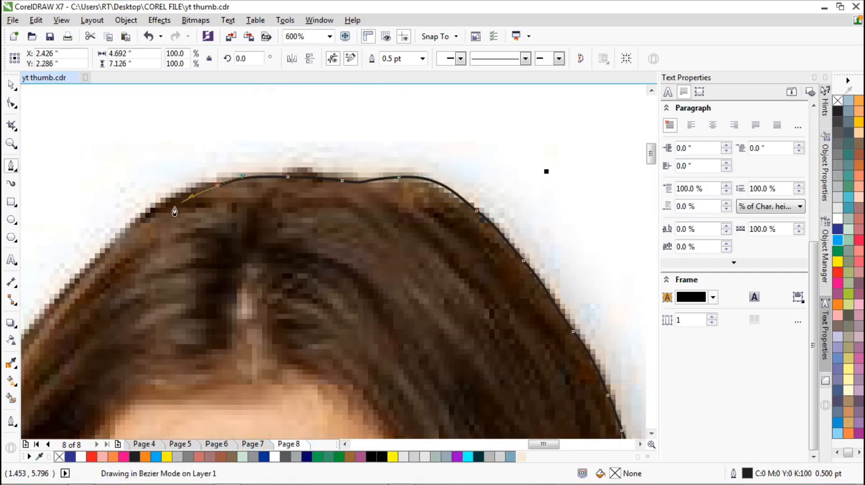
pyautogui.moveTo(147, 220); pyautogui.dragTo(132, 229)
# Trace the hair edge down from the crown on the raised-fist side of the head
pyautogui.scroll(-2, 319, 154)
pyautogui.scroll(2, 266, 183)
pyautogui.moveTo(255, 201); pyautogui.dragTo(237, 219)
pyautogui.moveTo(193, 265); pyautogui.dragTo(183, 286)
pyautogui.moveTo(163, 329); pyautogui.dragTo(161, 340)
# Continue the hair outline down beside the face to about nose level
pyautogui.scroll(-2, 325, 157)
pyautogui.scroll(1, 307, 183)
pyautogui.moveTo(287, 193); pyautogui.dragTo(282, 201)
pyautogui.moveTo(280, 226); pyautogui.dragTo(278, 240)
pyautogui.moveTo(277, 277); pyautogui.dragTo(278, 286)
pyautogui.moveTo(285, 300); pyautogui.dragTo(286, 309)
pyautogui.scroll(-1, 287, 308)
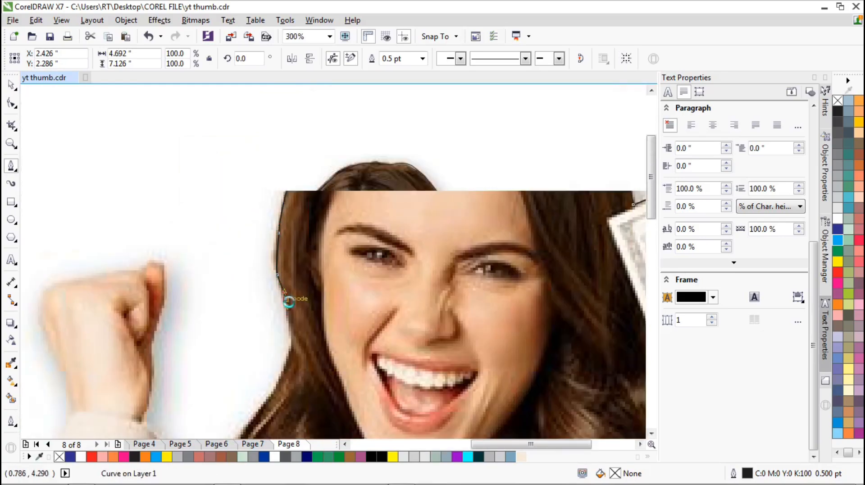
# Trace the wavy hair edge from nose level down to the bulge of the curl beside the chin
pyautogui.scroll(2, 287, 344)
pyautogui.moveTo(294, 240); pyautogui.dragTo(296, 254)
pyautogui.moveTo(293, 294); pyautogui.dragTo(283, 309)
pyautogui.moveTo(270, 348); pyautogui.dragTo(263, 360)
pyautogui.scroll(-3, 370, 218)
pyautogui.scroll(2, 349, 247)
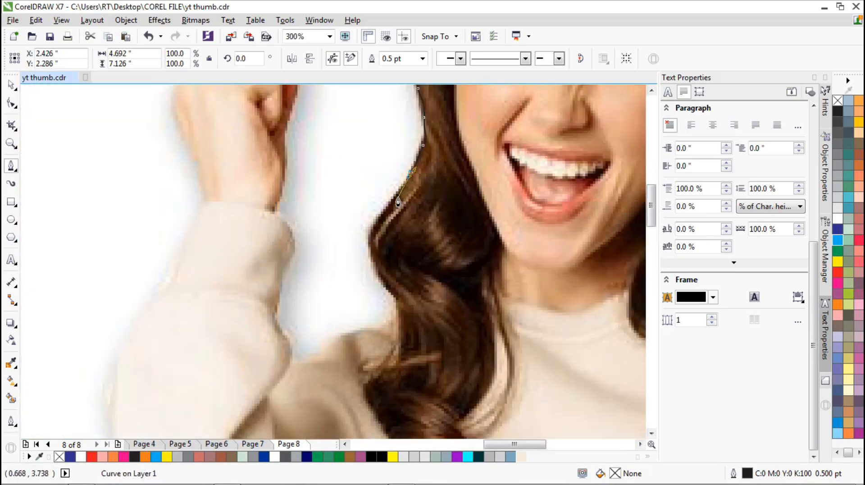
pyautogui.scroll(1, 395, 204)
pyautogui.moveTo(388, 201); pyautogui.dragTo(374, 215)
# Trace from the curl over the shoulder and up the inner sleeve of the raised arm to the cuff
pyautogui.scroll(-1, 364, 233)
pyautogui.scroll(-1, 406, 243)
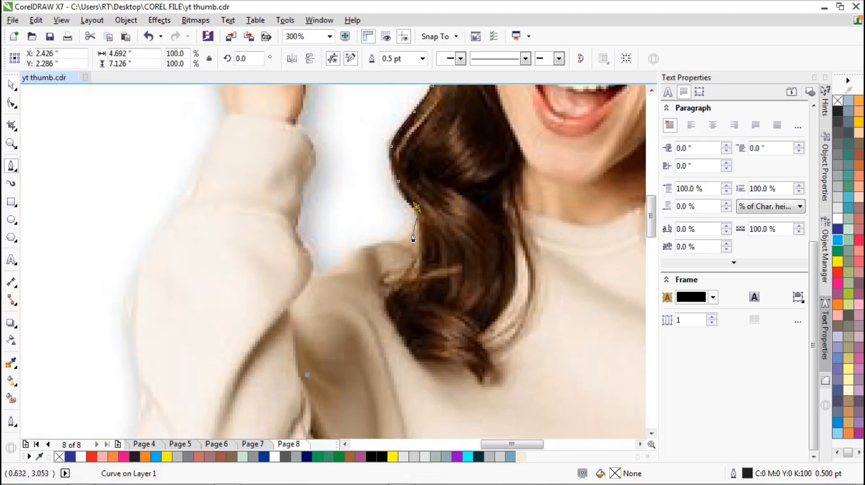
pyautogui.moveTo(296, 237); pyautogui.dragTo(293, 230)
pyautogui.moveTo(298, 212)
pyautogui.mouseDown()
pyautogui.moveTo(317, 157)
pyautogui.moveTo(304, 135)
pyautogui.mouseUp()
pyautogui.moveTo(293, 125); pyautogui.dragTo(293, 118)
pyautogui.scroll(-2, 298, 161)
pyautogui.scroll(2, 299, 103)
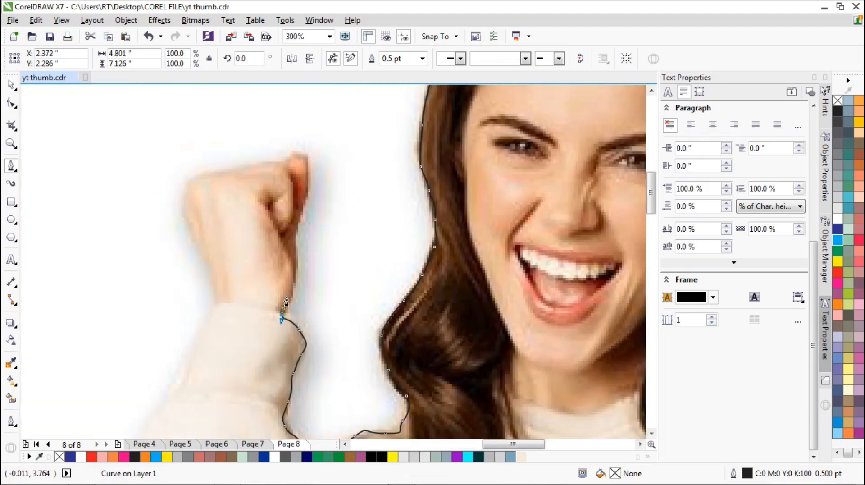
# Trace the inner wrist of the raised arm, the thumb side and the top of the fist
pyautogui.moveTo(289, 293); pyautogui.dragTo(291, 285)
pyautogui.moveTo(294, 257); pyautogui.dragTo(296, 245)
pyautogui.moveTo(292, 232); pyautogui.dragTo(296, 221)
pyautogui.scroll(1, 309, 164)
pyautogui.moveTo(306, 152); pyautogui.dragTo(302, 147)
pyautogui.moveTo(278, 144)
pyautogui.mouseDown()
pyautogui.moveTo(249, 174)
pyautogui.moveTo(216, 176)
pyautogui.mouseUp()
# Trace the back of the raised fist and the outer wrist down to the cuff
pyautogui.scroll(-1, 251, 177)
pyautogui.moveTo(180, 183)
pyautogui.mouseDown()
pyautogui.moveTo(164, 187)
pyautogui.moveTo(156, 208)
pyautogui.moveTo(166, 244)
pyautogui.mouseUp()
pyautogui.moveTo(182, 276); pyautogui.dragTo(183, 286)
pyautogui.moveTo(182, 320); pyautogui.dragTo(180, 328)
pyautogui.scroll(-2, 176, 334)
pyautogui.scroll(2, 137, 376)
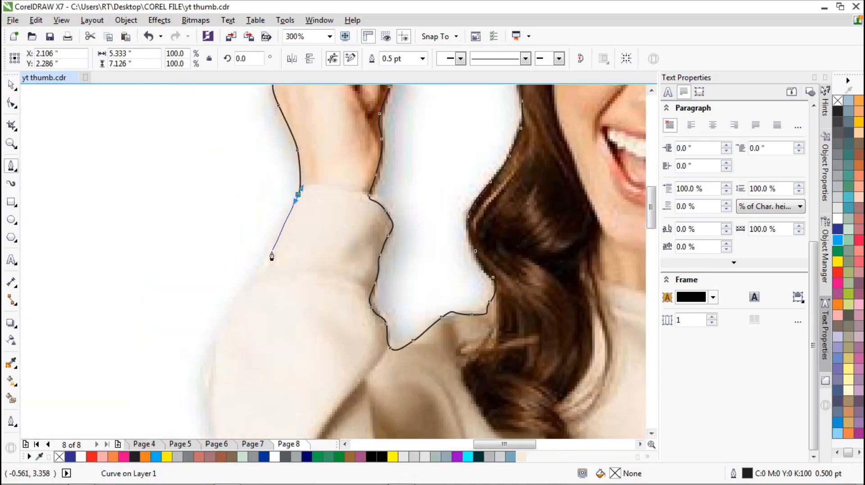
# Trace the raised arm's outer sleeve down around the elbow and close the outline at its starting point
pyautogui.moveTo(272, 252); pyautogui.dragTo(266, 264)
pyautogui.moveTo(238, 305); pyautogui.dragTo(223, 324)
pyautogui.moveTo(212, 371); pyautogui.dragTo(211, 380)
pyautogui.scroll(-3, 214, 376)
pyautogui.scroll(2, 239, 269)
pyautogui.moveTo(245, 321); pyautogui.dragTo(245, 335)
pyautogui.moveTo(256, 358)
pyautogui.mouseDown()
pyautogui.moveTo(270, 378)
pyautogui.moveTo(343, 368)
pyautogui.mouseUp()
pyautogui.click(353, 367)
pyautogui.scroll(2, 351, 387)
pyautogui.click(352, 387)
# Select the traced outline together with the woman photo and intersect them to create a cutout
pyautogui.scroll(-4, 360, 275)
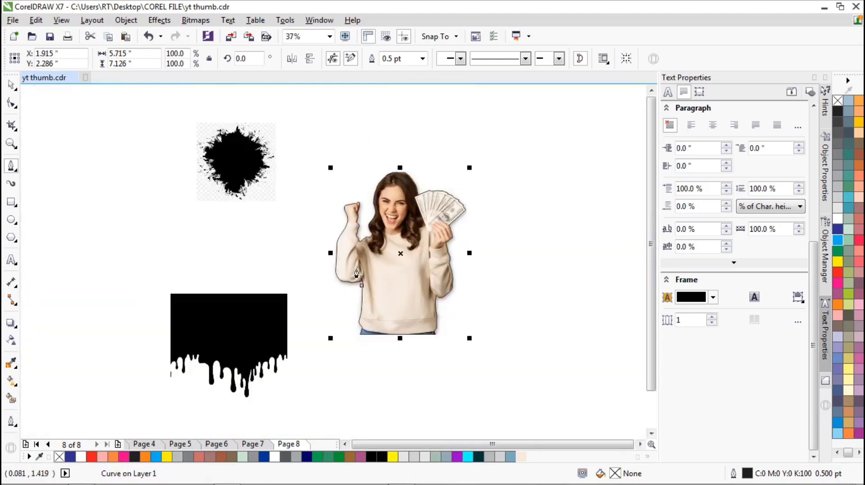
pyautogui.scroll(-1, 356, 273)
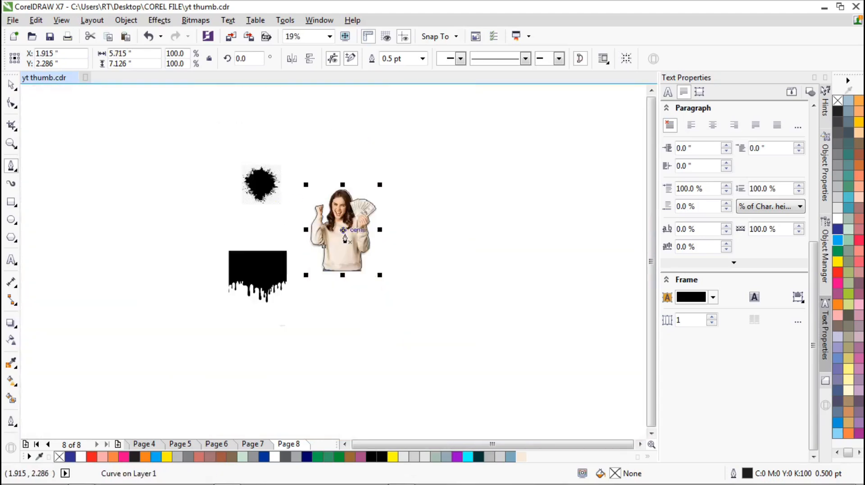
pyautogui.click(15, 87)
pyautogui.scroll(1, 301, 216)
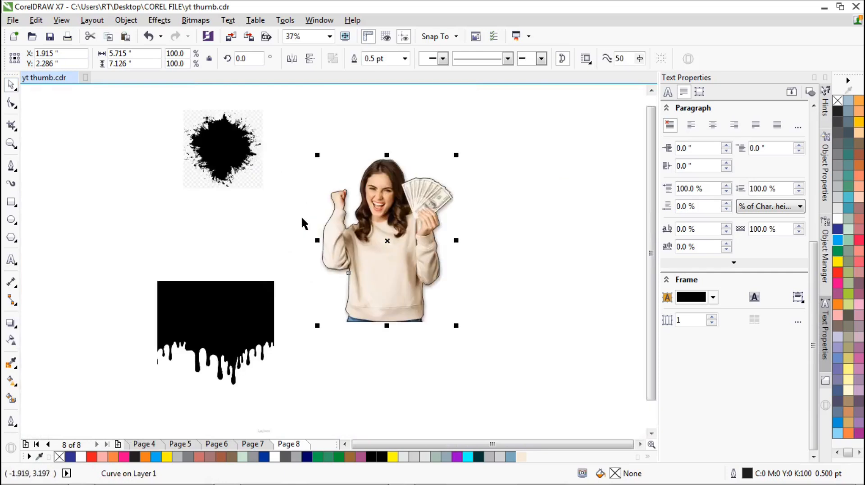
pyautogui.scroll(-1, 384, 173)
pyautogui.click(365, 141)
pyautogui.moveTo(326, 127); pyautogui.dragTo(447, 274)
pyautogui.scroll(1, 405, 181)
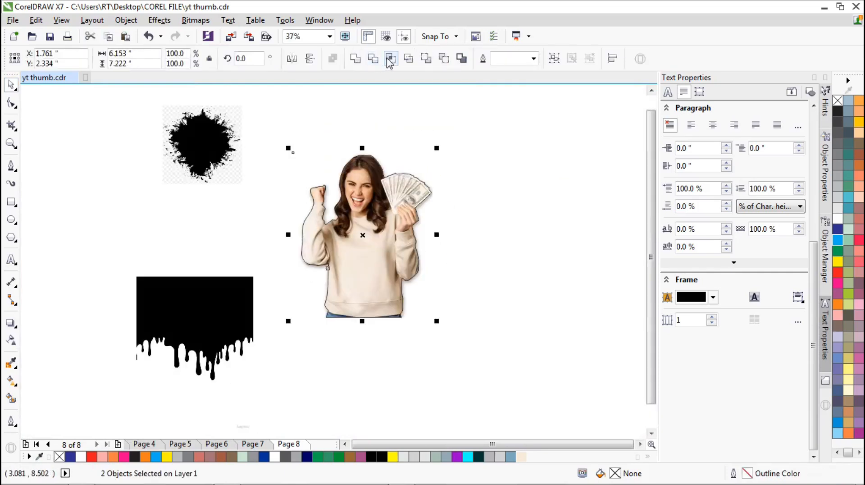
pyautogui.click(390, 60)
# Pull the leftover traced outline off the photo and delete it
pyautogui.click(386, 106)
pyautogui.moveTo(354, 194); pyautogui.dragTo(490, 192)
pyautogui.press('Delete')
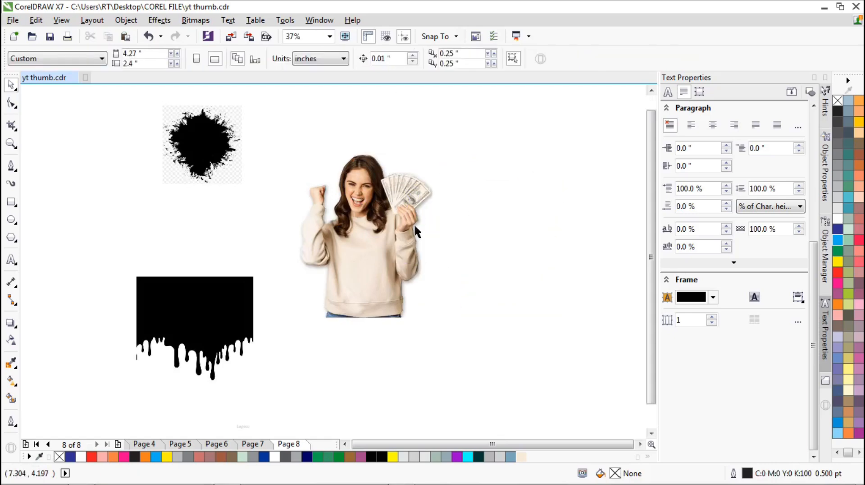
# Move the woman cutout clear of the original photo and delete the original
pyautogui.moveTo(353, 218); pyautogui.dragTo(488, 198)
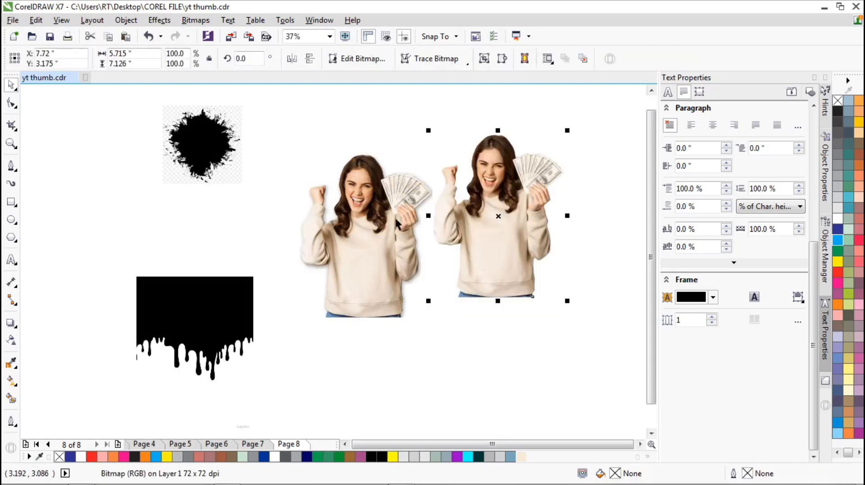
pyautogui.moveTo(393, 215); pyautogui.dragTo(332, 214)
pyautogui.press('Delete')
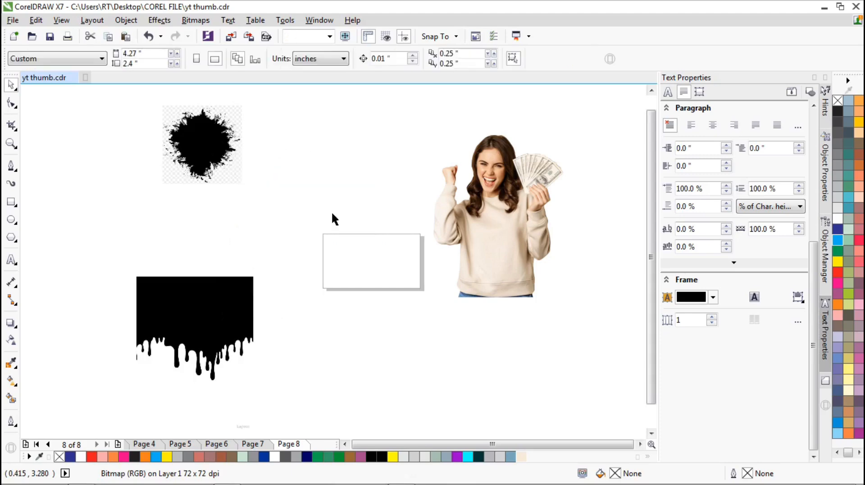
# Arrange the woman cutout, the ink splatter and the black drip image closer together around the page frame
pyautogui.moveTo(508, 196); pyautogui.dragTo(453, 190)
pyautogui.scroll(-2, 415, 182)
pyautogui.scroll(2, 411, 225)
pyautogui.scroll(-2, 411, 223)
pyautogui.scroll(2, 465, 184)
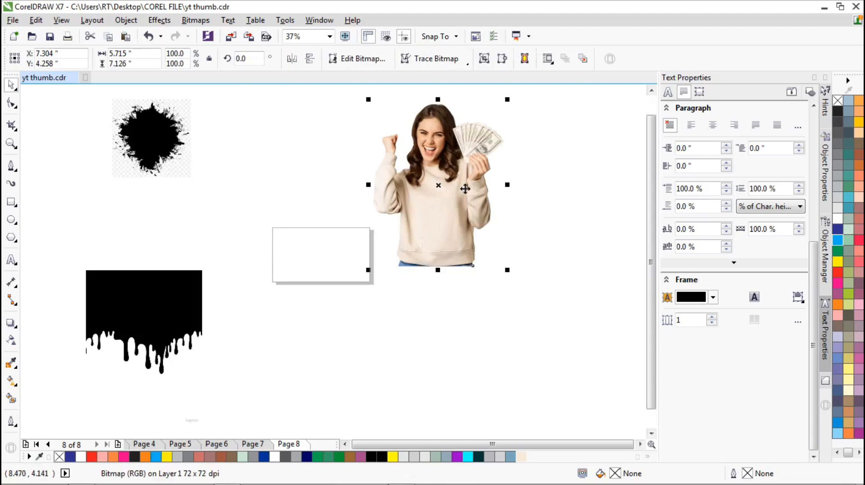
pyautogui.moveTo(167, 146); pyautogui.dragTo(311, 155)
pyautogui.moveTo(166, 321); pyautogui.dragTo(323, 243)
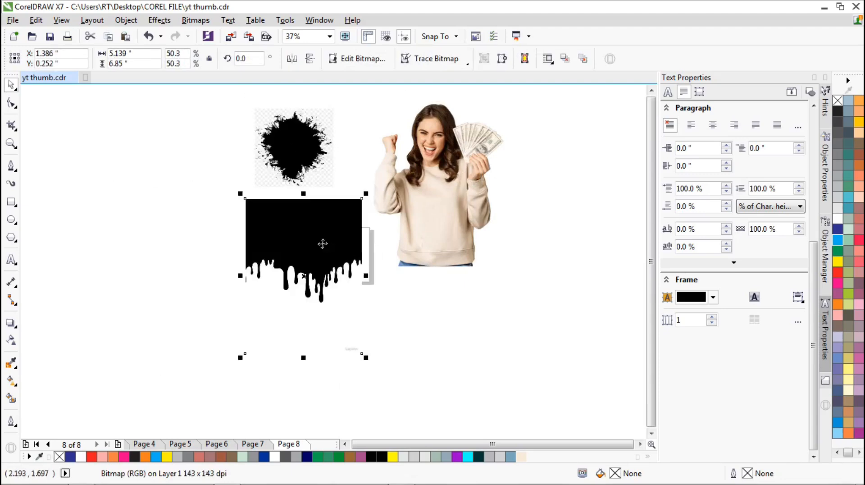
# Convert the woman cutout to a 1500 dpi CMYK bitmap with anti-aliasing and a transparent background, and shift it slightly down
pyautogui.click(428, 174)
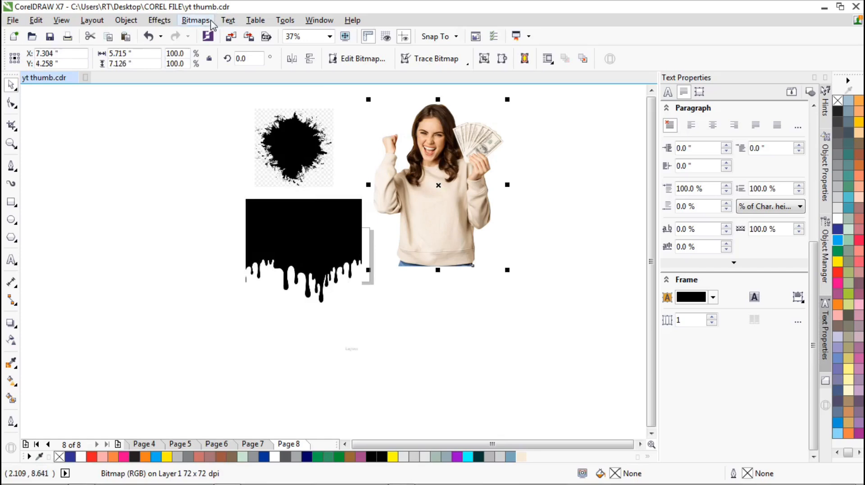
pyautogui.click(196, 20)
pyautogui.click(228, 34)
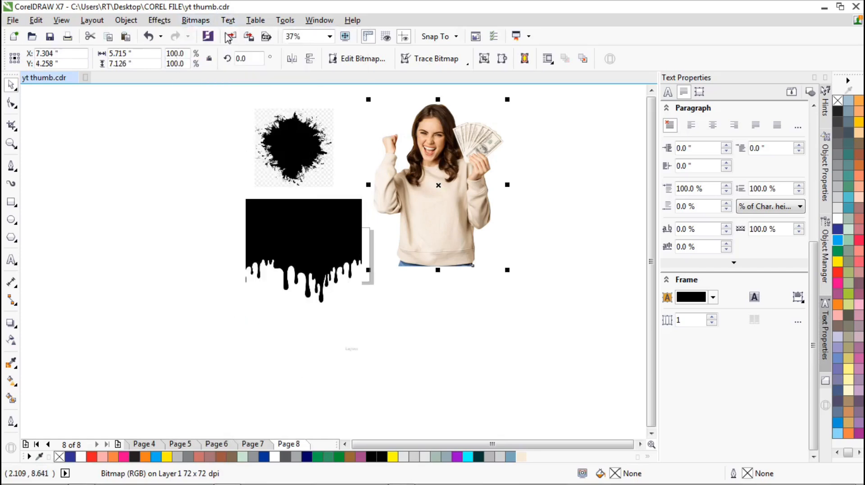
pyautogui.click(196, 21)
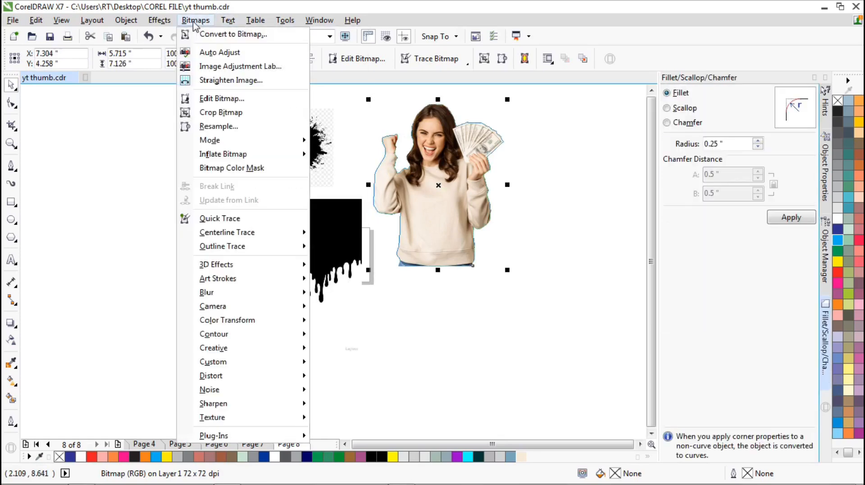
pyautogui.click(231, 35)
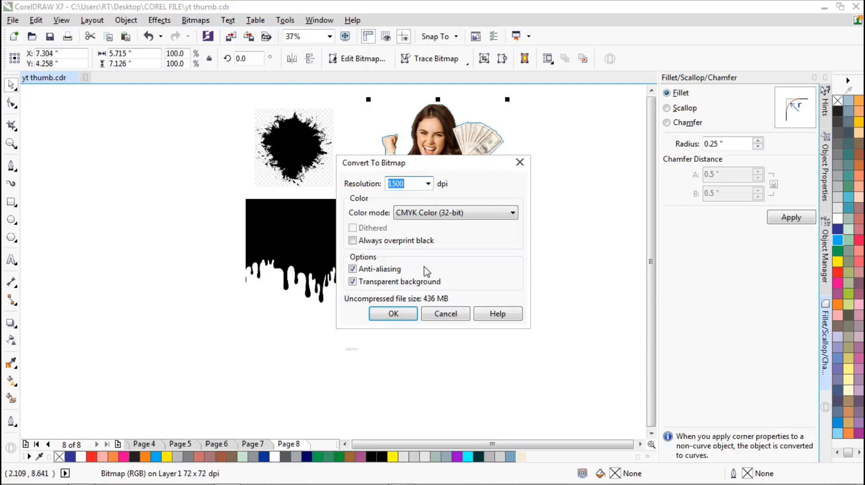
pyautogui.click(412, 315)
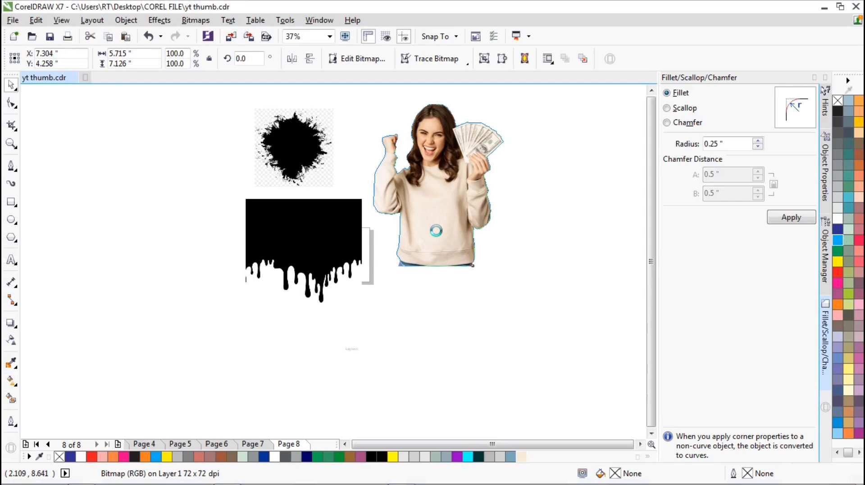
pyautogui.click(531, 193)
pyautogui.click(444, 198)
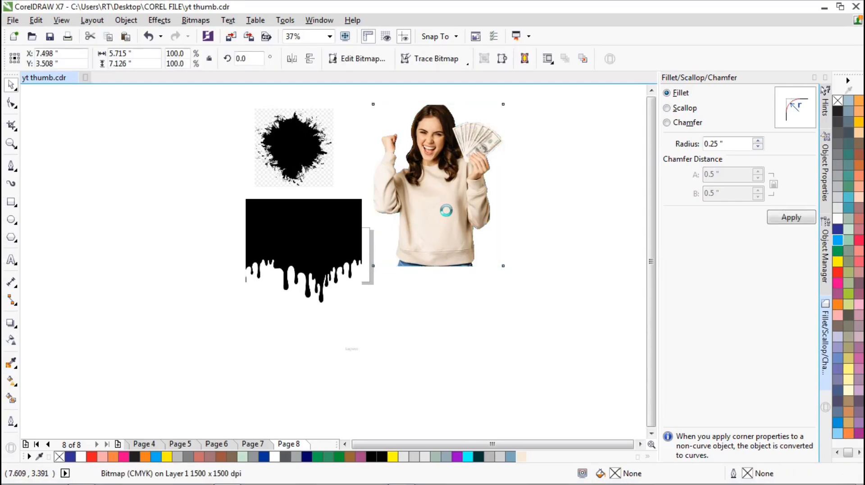
pyautogui.moveTo(444, 198); pyautogui.dragTo(447, 213)
# Vectorize the black drip image with Quick Trace
pyautogui.click(276, 234)
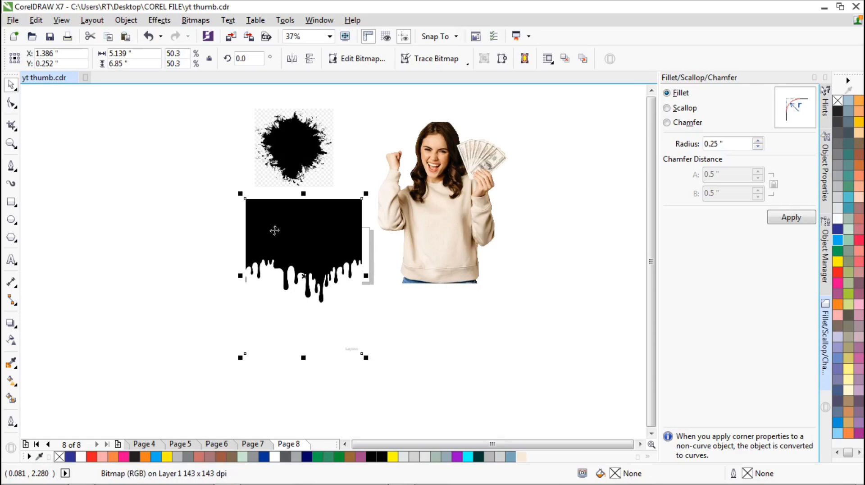
pyautogui.rightClick(275, 230)
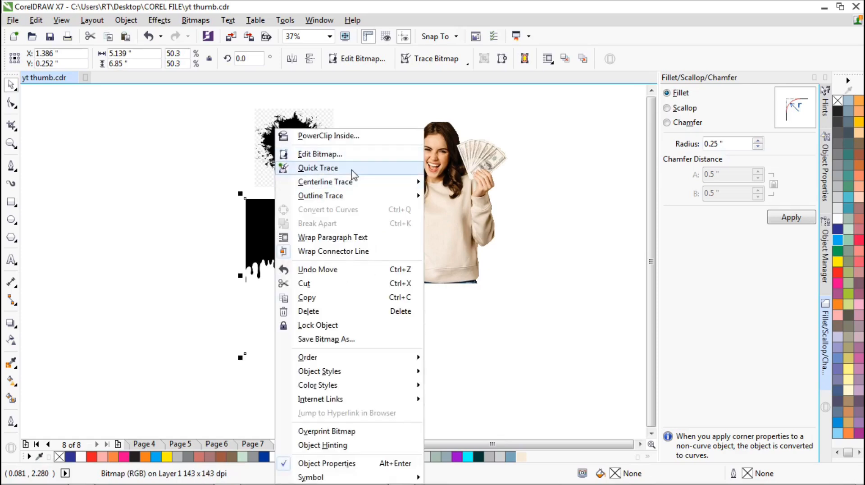
pyautogui.click(318, 168)
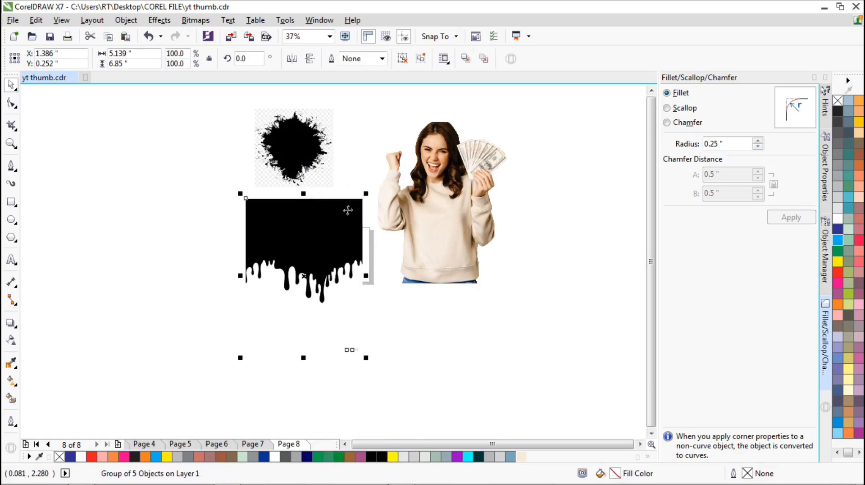
# Move the traced drip shape off the page frame and delete the original drip bitmap
pyautogui.moveTo(329, 230); pyautogui.dragTo(173, 223)
pyautogui.rightClick(290, 234)
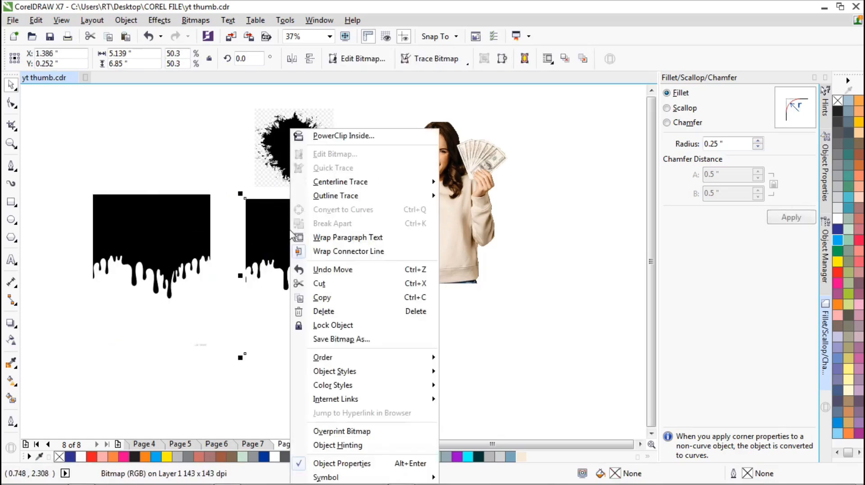
pyautogui.click(324, 311)
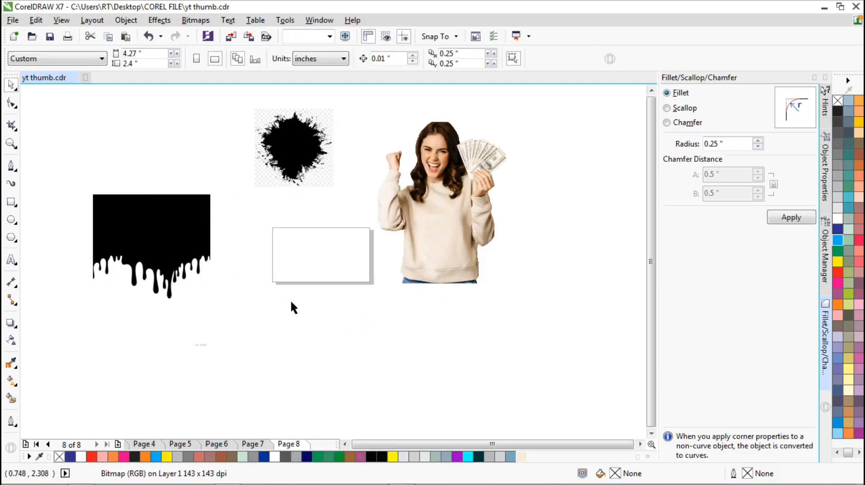
# Ungroup the traced drip shape and delete the two tiny stray pieces below it
pyautogui.moveTo(174, 275); pyautogui.dragTo(209, 238)
pyautogui.rightClick(210, 238)
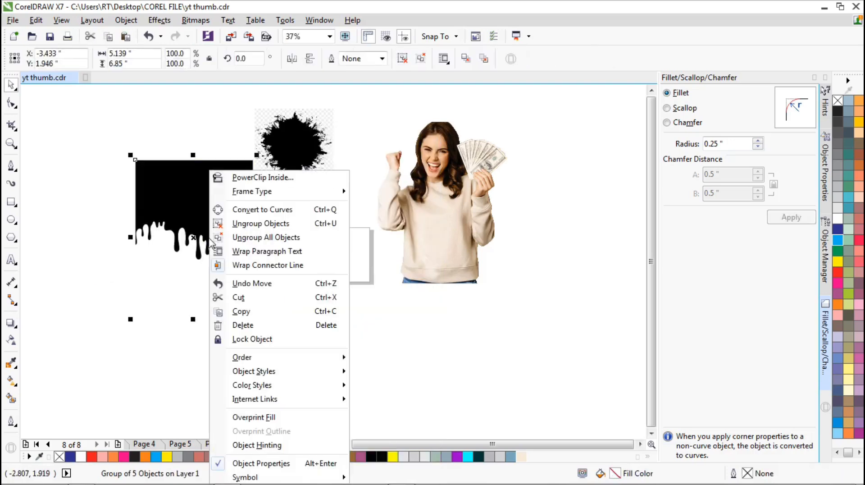
pyautogui.click(271, 224)
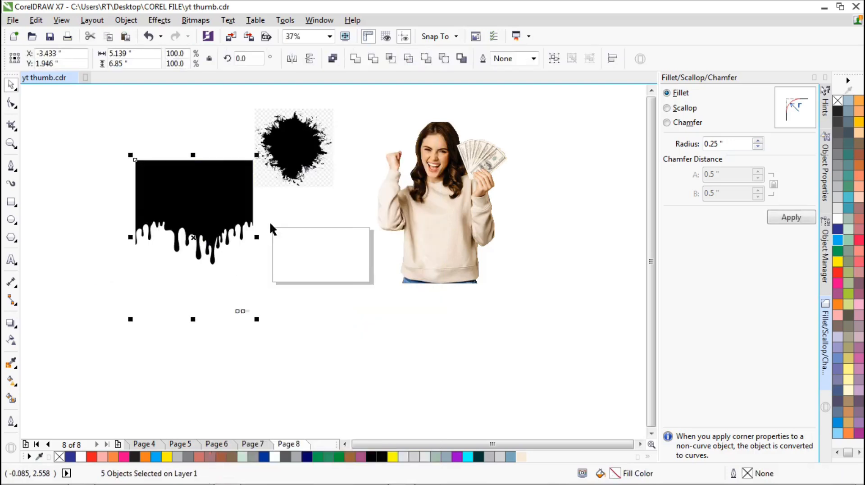
pyautogui.moveTo(277, 345); pyautogui.dragTo(210, 288)
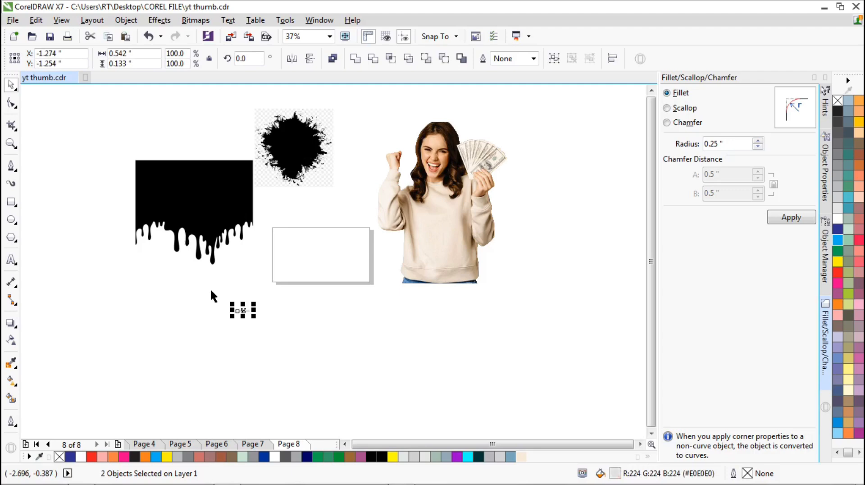
pyautogui.press('Delete')
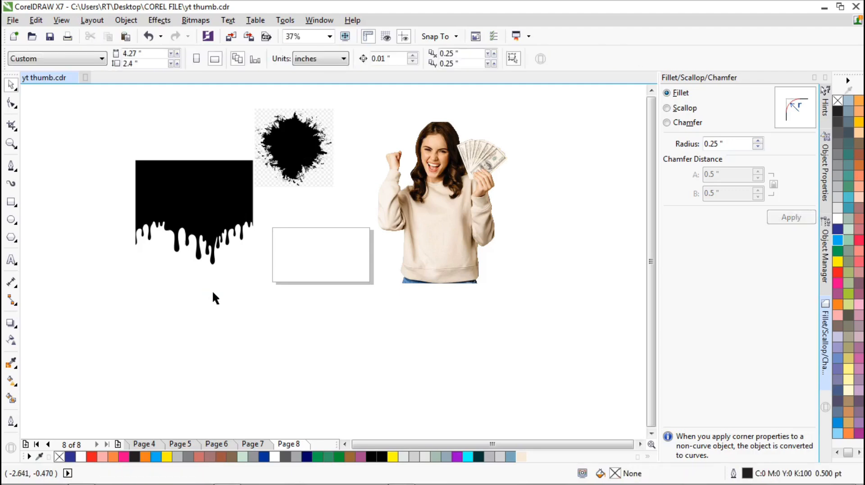
# Bring the white traced drip curve to the front of the page and lay it over the bottom of the woman's sweater
pyautogui.moveTo(212, 290); pyautogui.dragTo(459, 321)
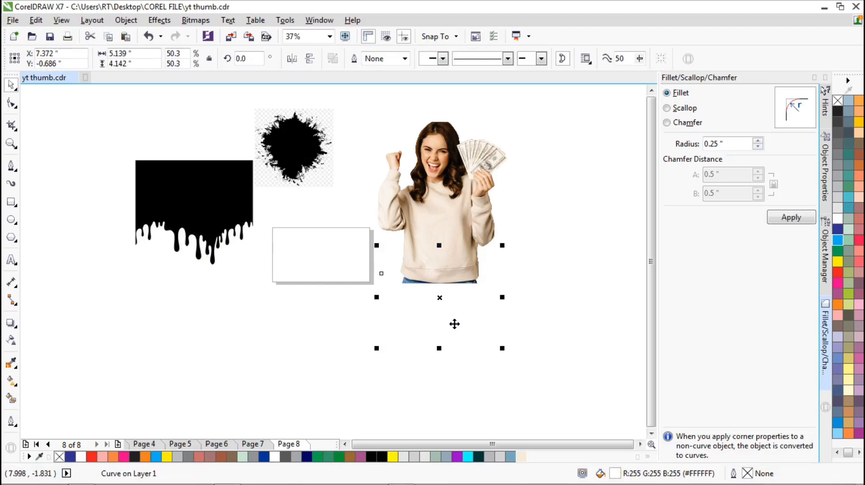
pyautogui.rightClick(454, 324)
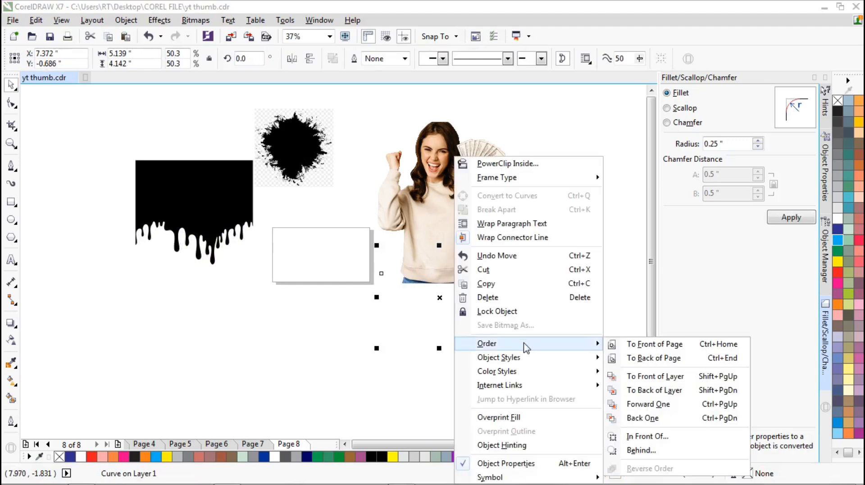
pyautogui.click(636, 344)
pyautogui.moveTo(446, 311); pyautogui.dragTo(448, 293)
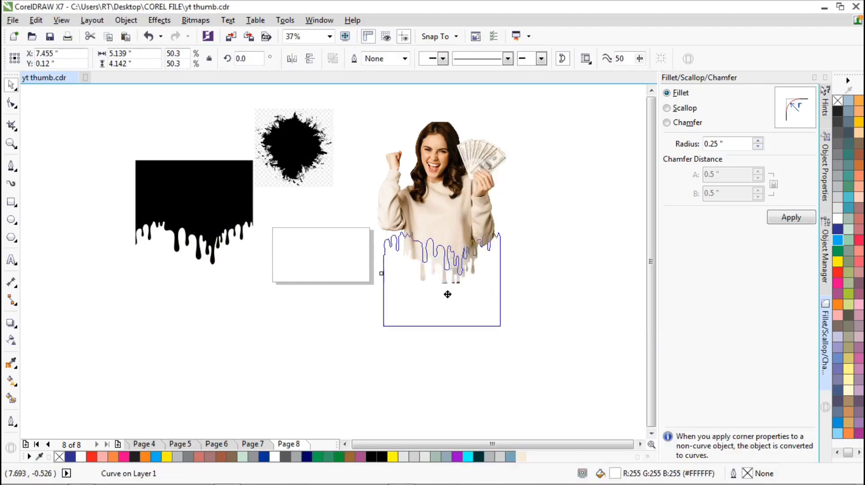
# Delete the black drip shape beside the page frame
pyautogui.click(159, 207)
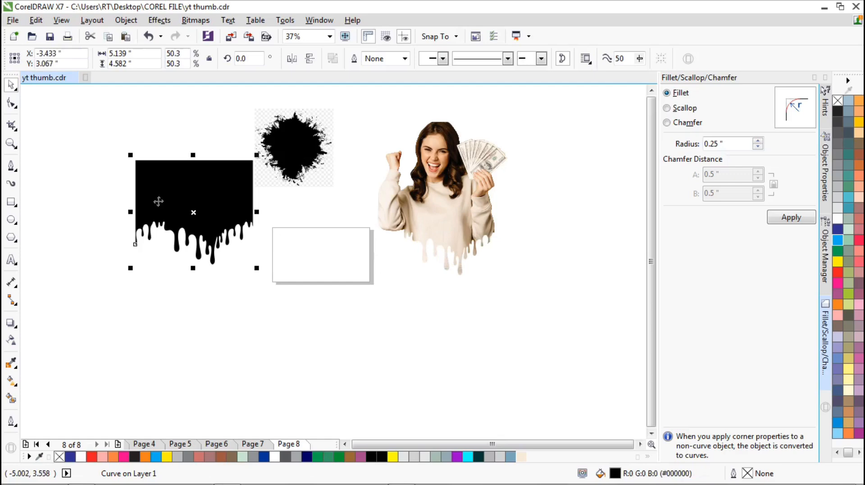
pyautogui.rightClick(161, 208)
pyautogui.click(212, 295)
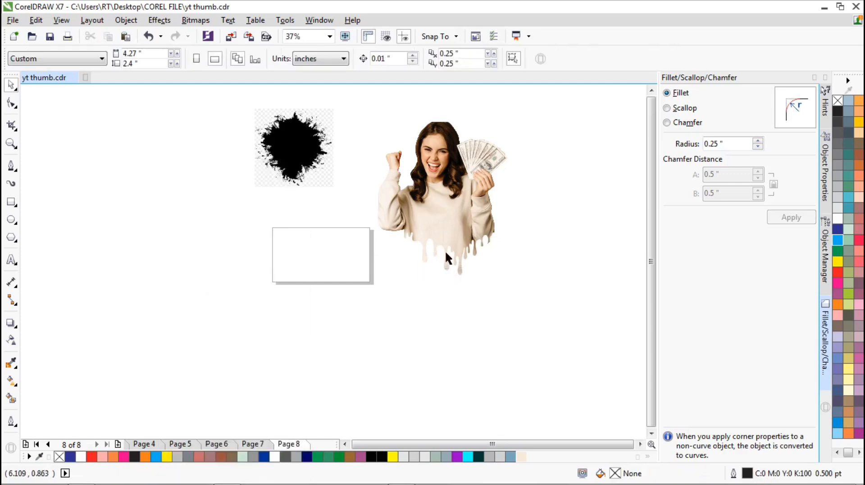
# Raise the white drip curve so its dripping edge cuts higher across the woman's sweater
pyautogui.scroll(2, 450, 288)
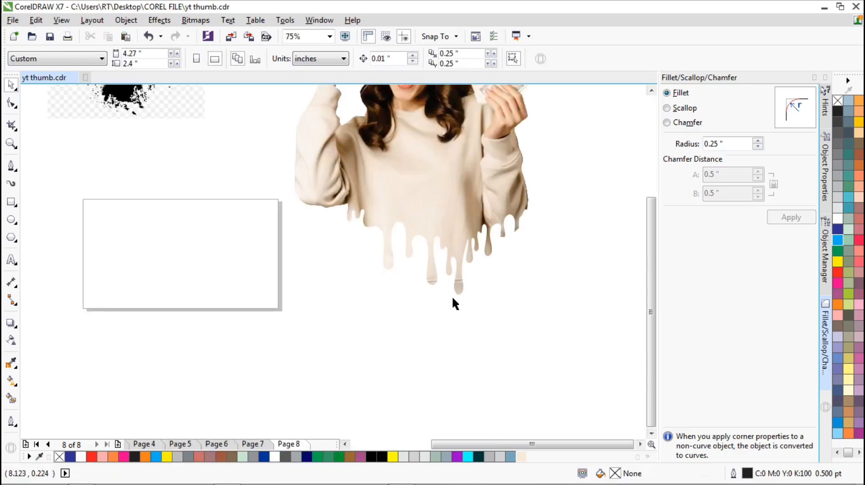
pyautogui.click(450, 289)
pyautogui.moveTo(444, 282); pyautogui.dragTo(440, 265)
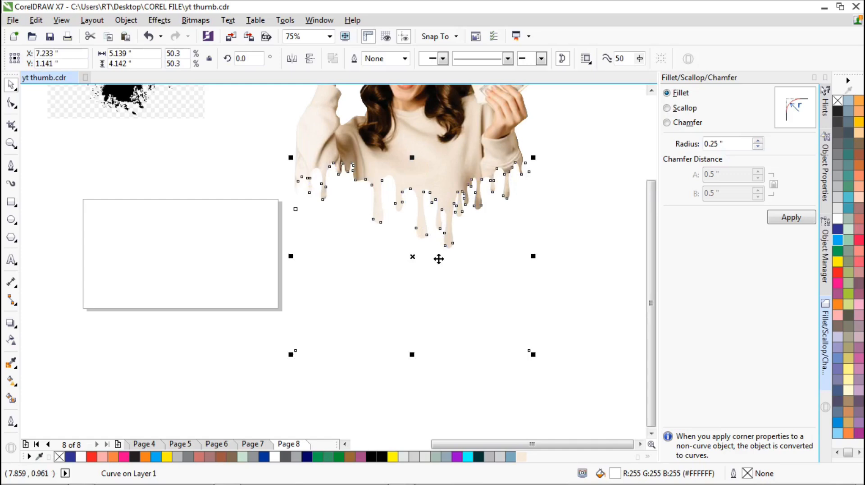
pyautogui.scroll(-2, 332, 216)
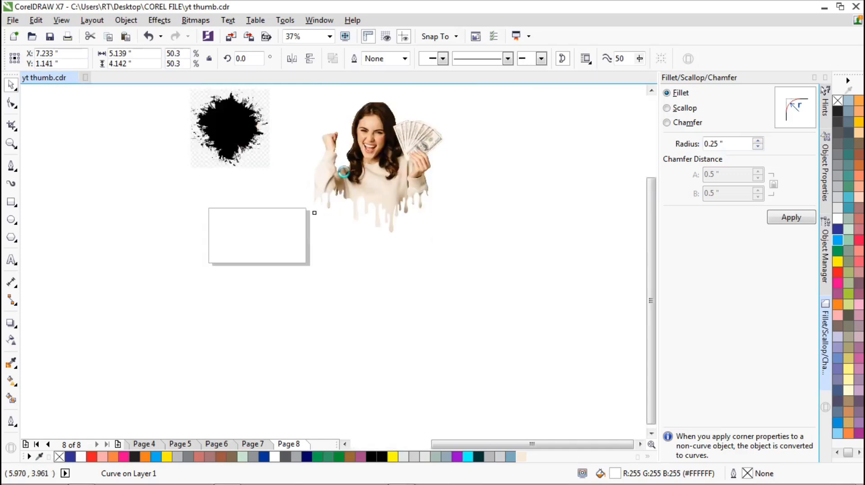
pyautogui.scroll(2, 344, 172)
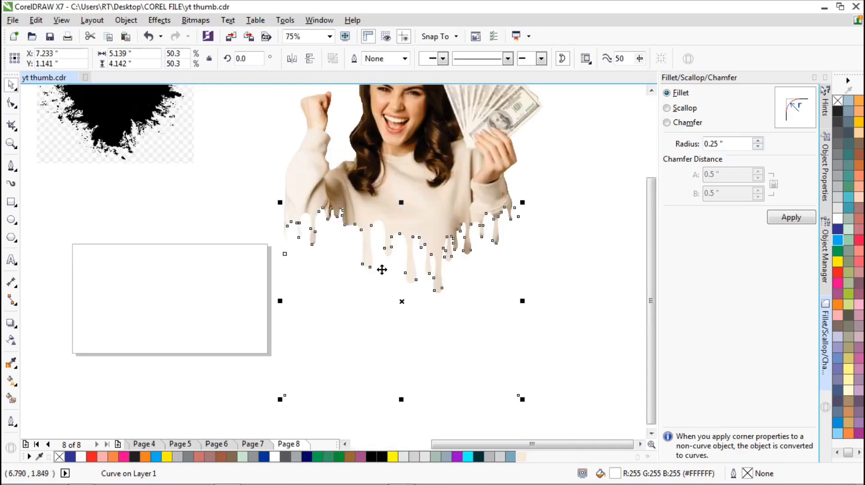
pyautogui.scroll(-2, 382, 262)
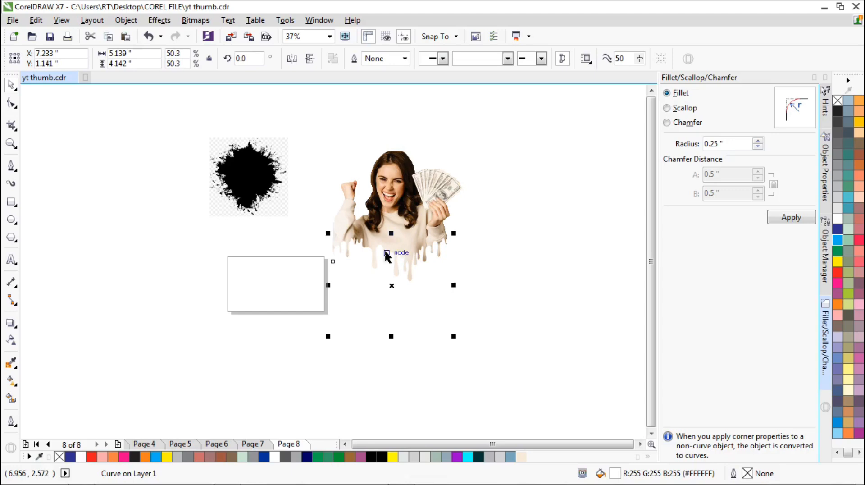
# Fill the white drip curve with cyan and fine-tune its position over the sweater
pyautogui.click(838, 242)
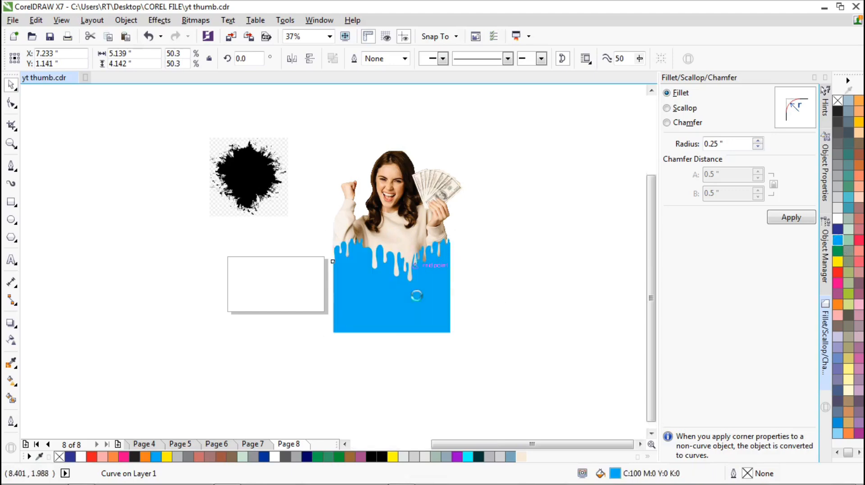
pyautogui.scroll(2, 415, 270)
pyautogui.moveTo(415, 315); pyautogui.dragTo(424, 315)
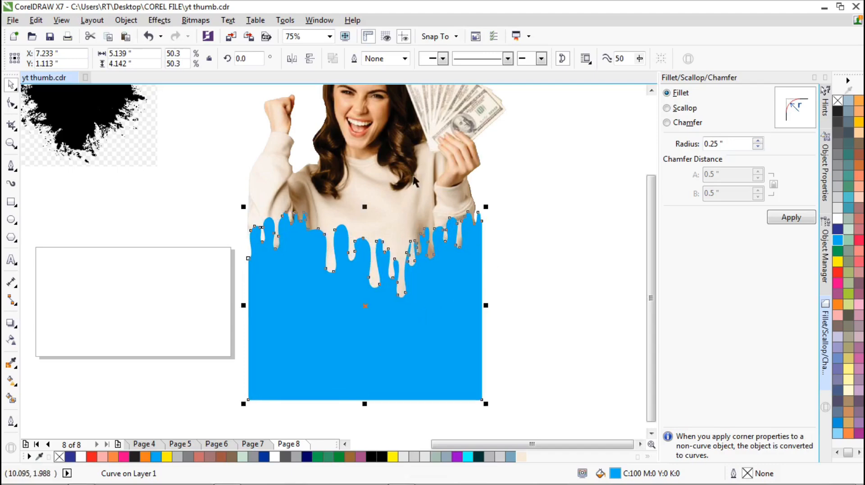
pyautogui.scroll(-1, 376, 212)
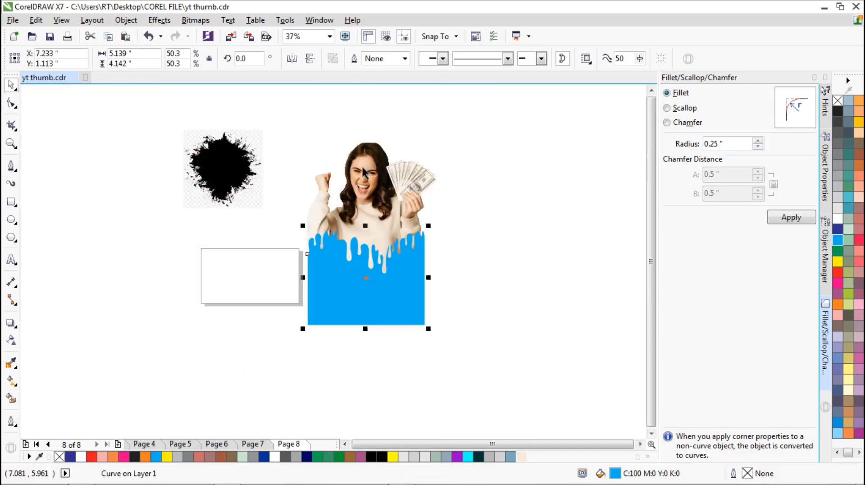
# Trim the woman cutout with the cyan drip curve, then remove the cyan curve
pyautogui.keyDown('shift'); pyautogui.click(363, 170); pyautogui.keyUp('shift')
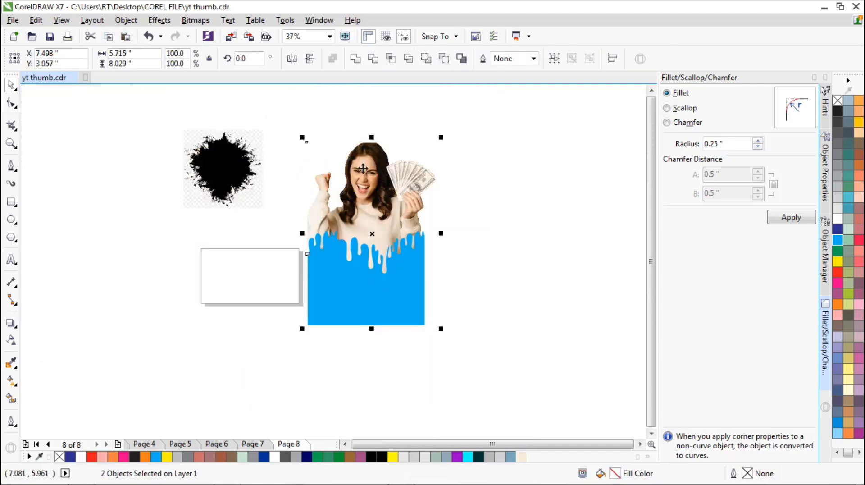
pyautogui.click(377, 63)
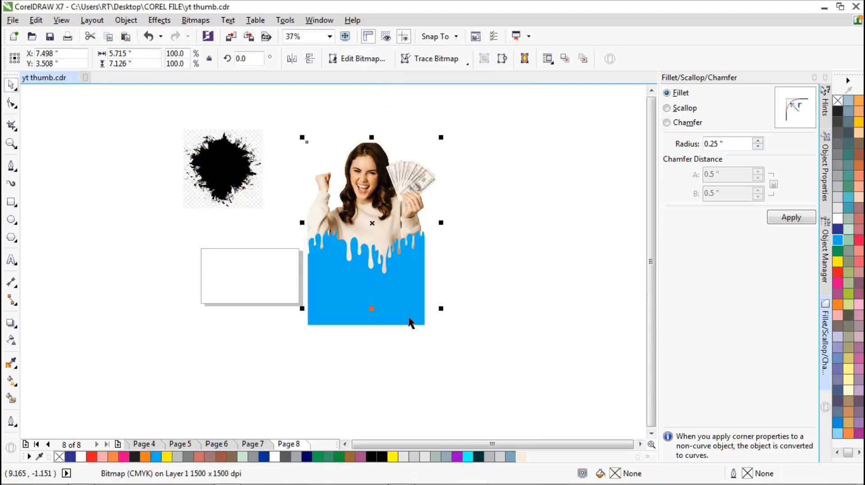
pyautogui.moveTo(411, 323); pyautogui.dragTo(265, 348)
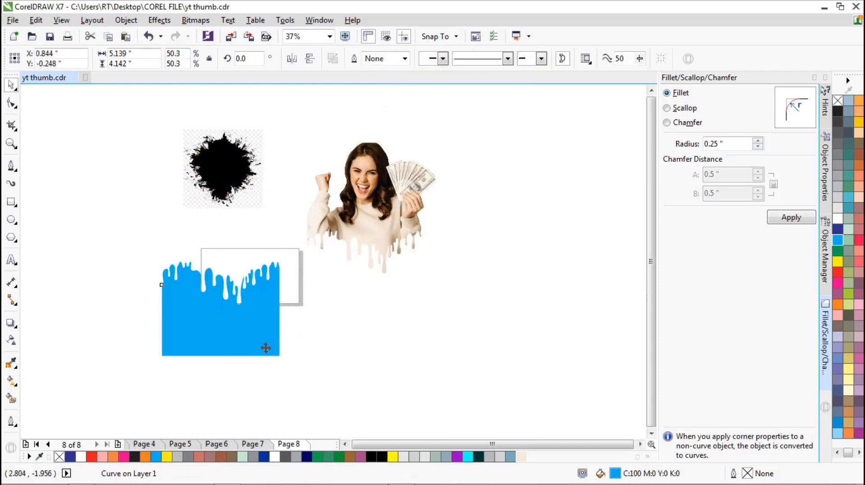
pyautogui.press('Delete')
# Move the ink splatter beside the page frame and scale the woman cutout down to about 1.47 by 1.83 inches
pyautogui.moveTo(377, 183); pyautogui.dragTo(344, 234)
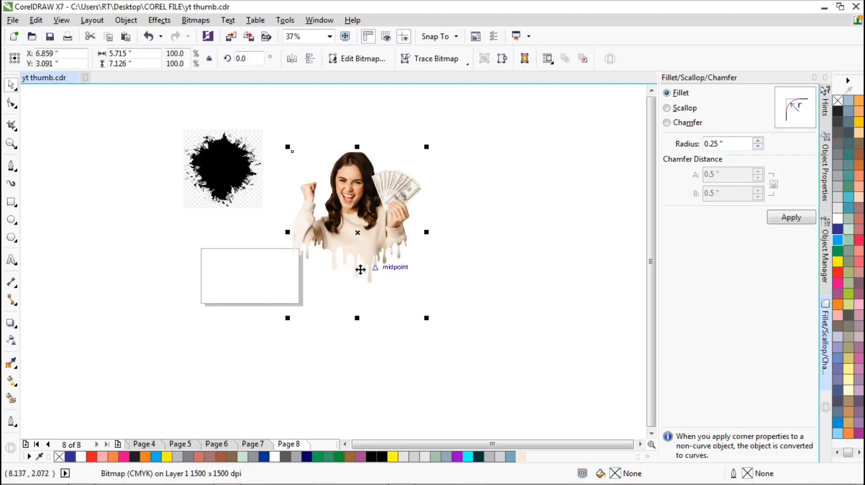
pyautogui.scroll(2, 342, 271)
pyautogui.scroll(-2, 341, 263)
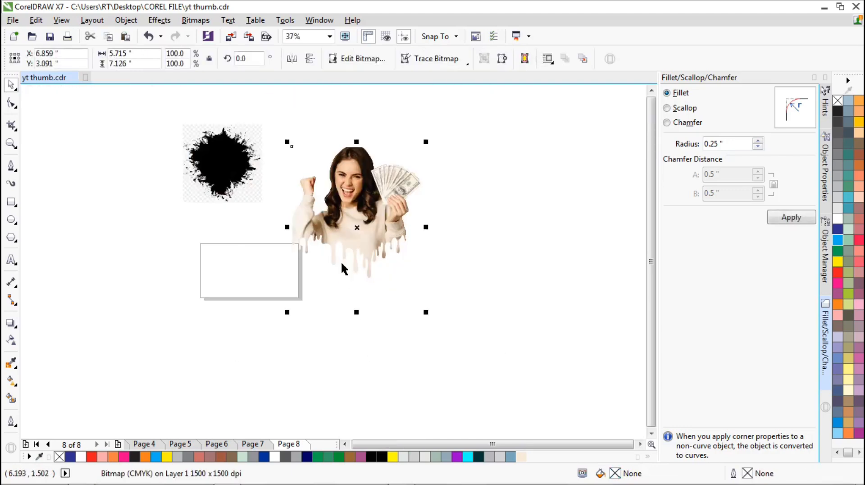
pyautogui.moveTo(228, 171); pyautogui.dragTo(140, 259)
pyautogui.moveTo(363, 199); pyautogui.dragTo(298, 226)
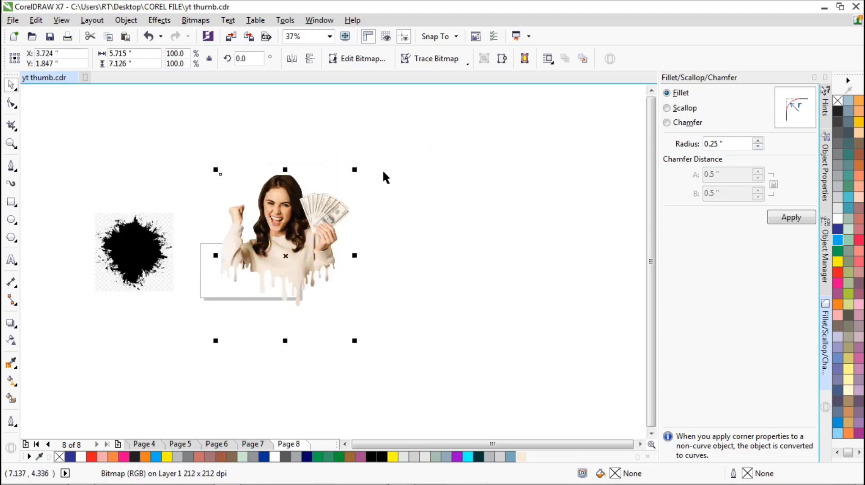
pyautogui.moveTo(355, 171); pyautogui.dragTo(275, 298)
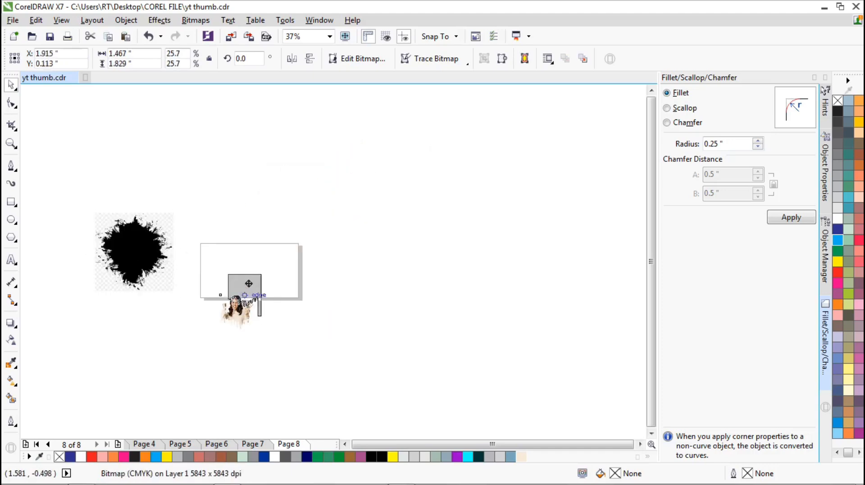
# Shrink the splatter to about 1.72 inches square, enlarge the woman to about 1.73 by 2.16 inches, and place both on the page
pyautogui.moveTo(136, 252); pyautogui.dragTo(297, 269)
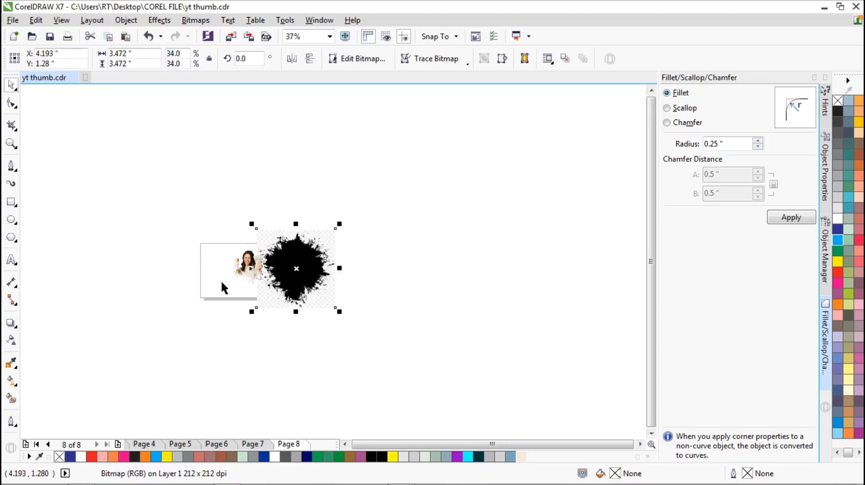
pyautogui.scroll(4, 222, 275)
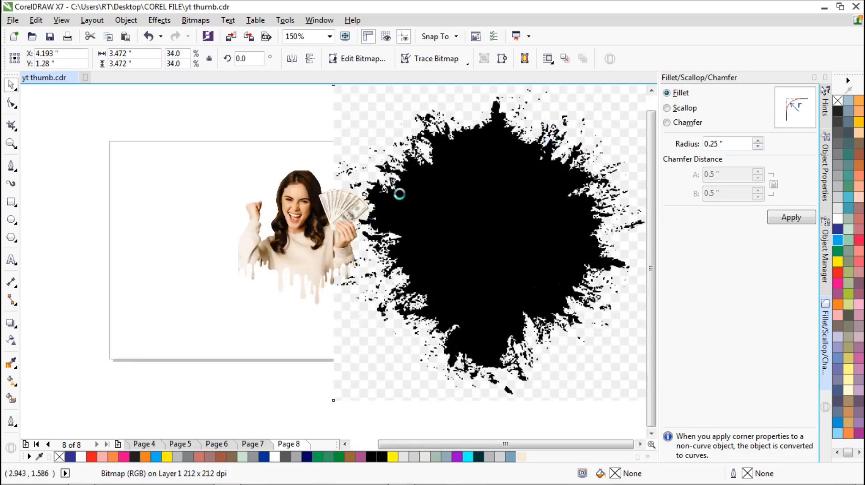
pyautogui.scroll(-2, 400, 195)
pyautogui.moveTo(515, 150); pyautogui.dragTo(421, 236)
pyautogui.moveTo(337, 230); pyautogui.dragTo(280, 232)
pyautogui.moveTo(321, 188); pyautogui.dragTo(334, 173)
pyautogui.moveTo(294, 225); pyautogui.dragTo(295, 235)
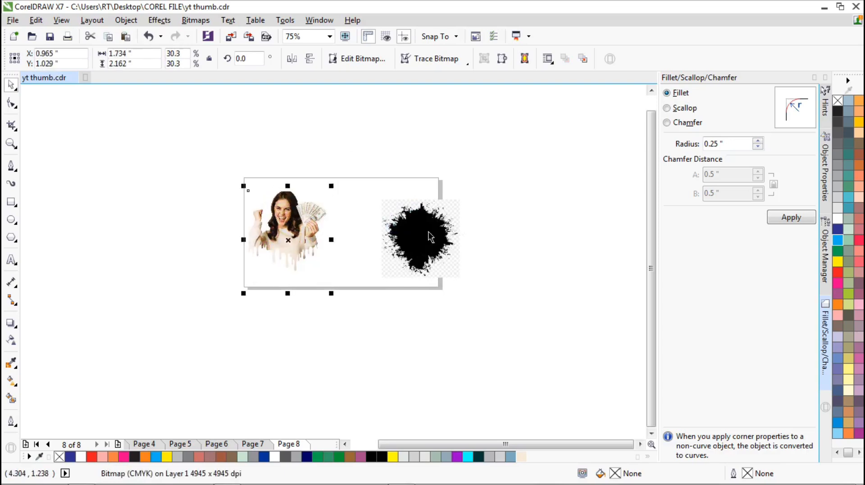
# Vectorize the splatter bitmap with Quick Trace, move the traced copy below the page frame and delete the original bitmap
pyautogui.moveTo(426, 228); pyautogui.dragTo(393, 224)
pyautogui.rightClick(394, 224)
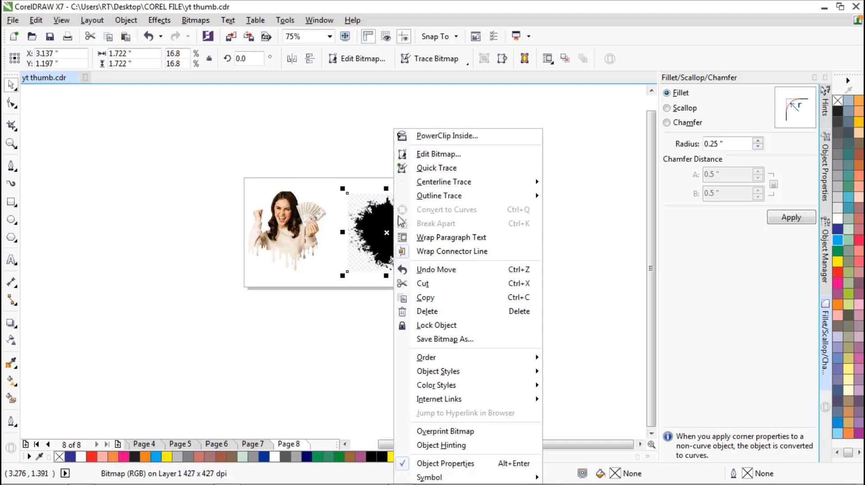
pyautogui.click(435, 169)
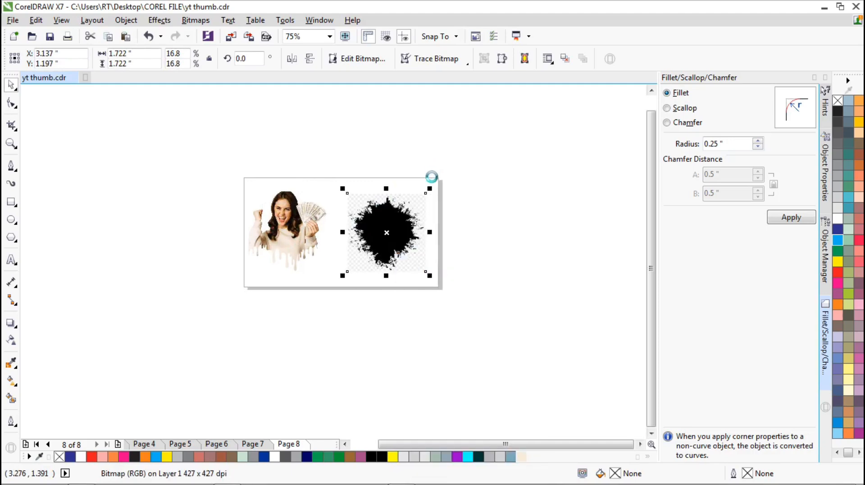
pyautogui.moveTo(397, 236); pyautogui.dragTo(373, 353)
pyautogui.click(388, 232)
pyautogui.rightClick(390, 235)
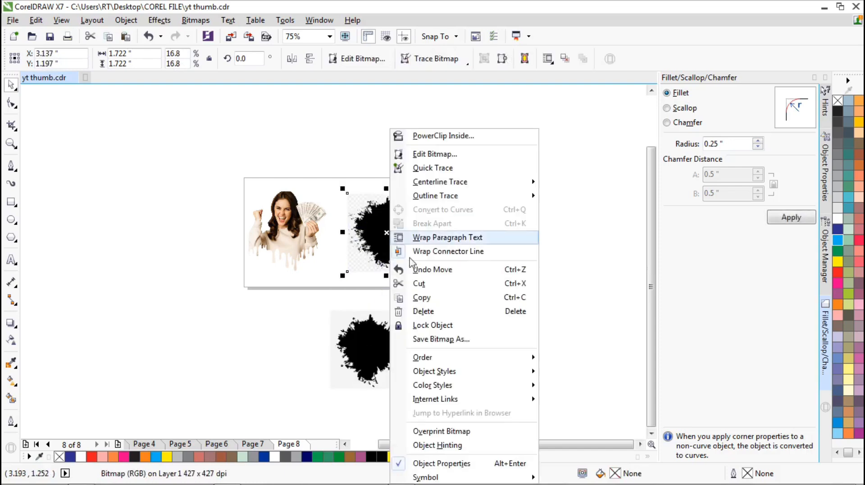
pyautogui.click(435, 311)
# Move the traced splatter off the page, ungroup it and delete its light grey background square
pyautogui.moveTo(412, 332); pyautogui.dragTo(540, 209)
pyautogui.rightClick(549, 170)
pyautogui.click(579, 221)
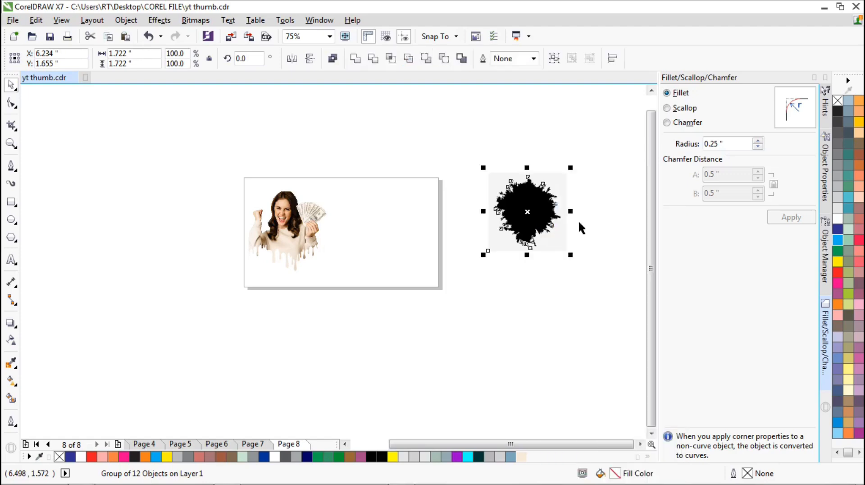
pyautogui.click(562, 276)
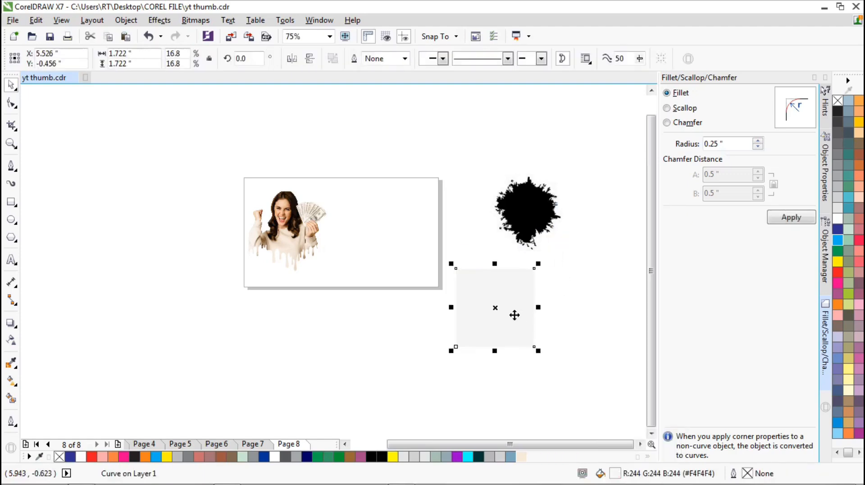
pyautogui.rightClick(514, 313)
pyautogui.click(563, 296)
# Group the remaining splatter pieces and move the woman cutout to the centre of the page frame
pyautogui.moveTo(577, 285); pyautogui.dragTo(464, 149)
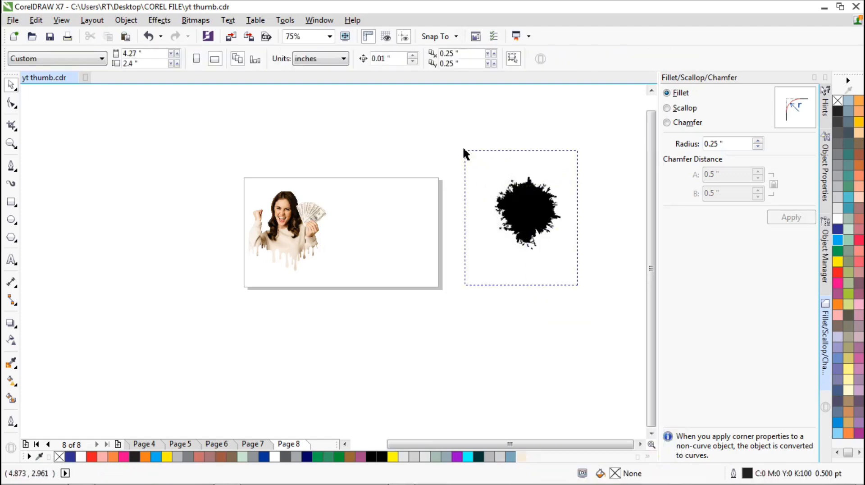
pyautogui.rightClick(523, 203)
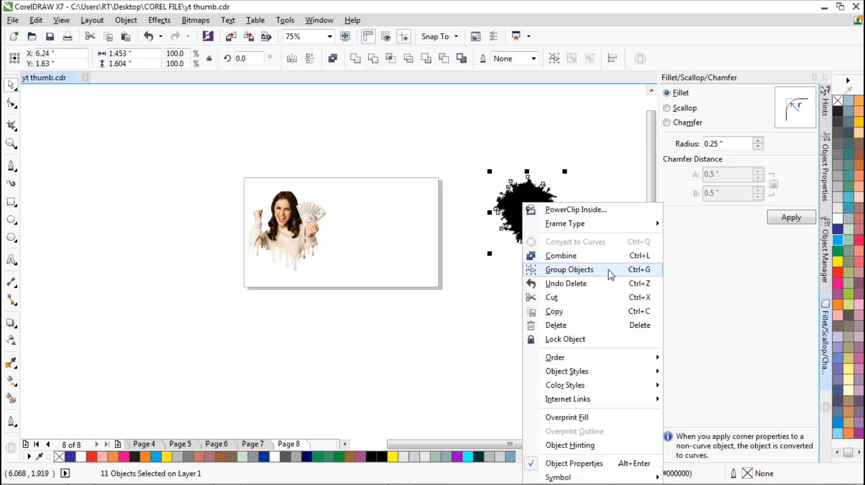
pyautogui.click(585, 269)
pyautogui.moveTo(294, 228); pyautogui.dragTo(350, 228)
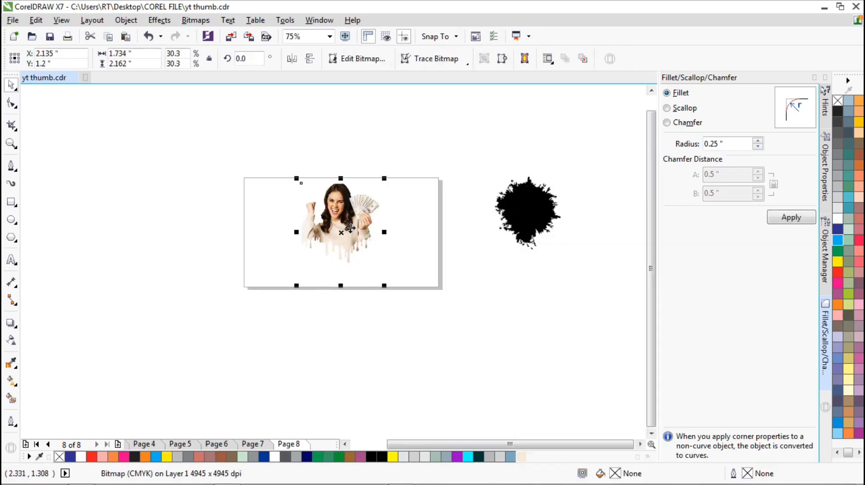
# Move the splatter to the left part of the page frame and shrink it to about 0.71 by 0.78 inches
pyautogui.click(530, 205)
pyautogui.moveTo(529, 203); pyautogui.dragTo(240, 224)
pyautogui.moveTo(290, 170); pyautogui.dragTo(262, 221)
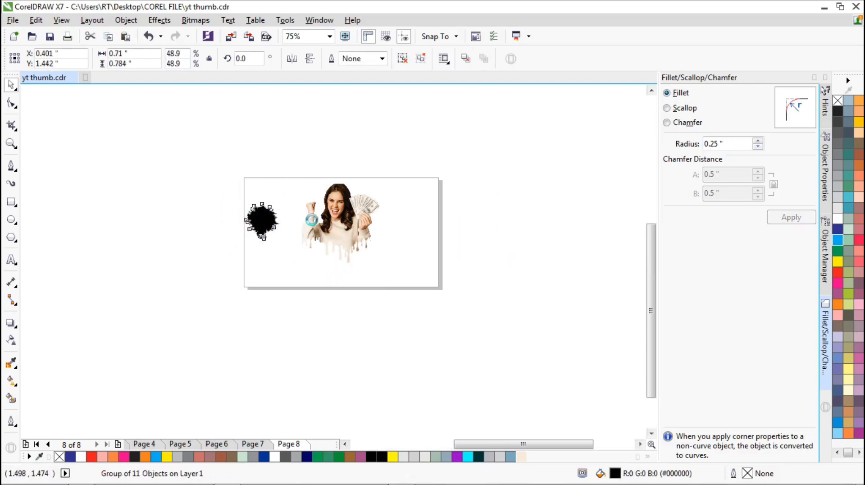
# Draw a rectangle of about 4.27 by 2.38 inches covering the page and fill it with dark blue (C100 M100 Y0 K0)
pyautogui.scroll(2, 312, 219)
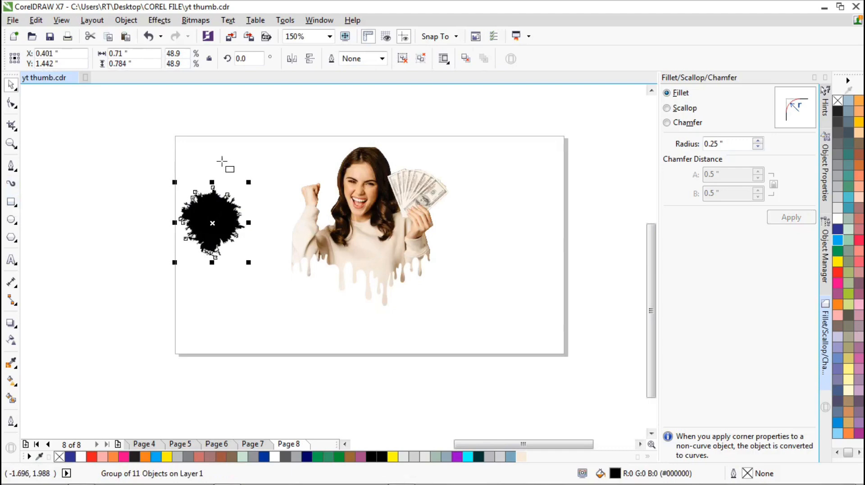
pyautogui.moveTo(176, 138); pyautogui.dragTo(572, 359)
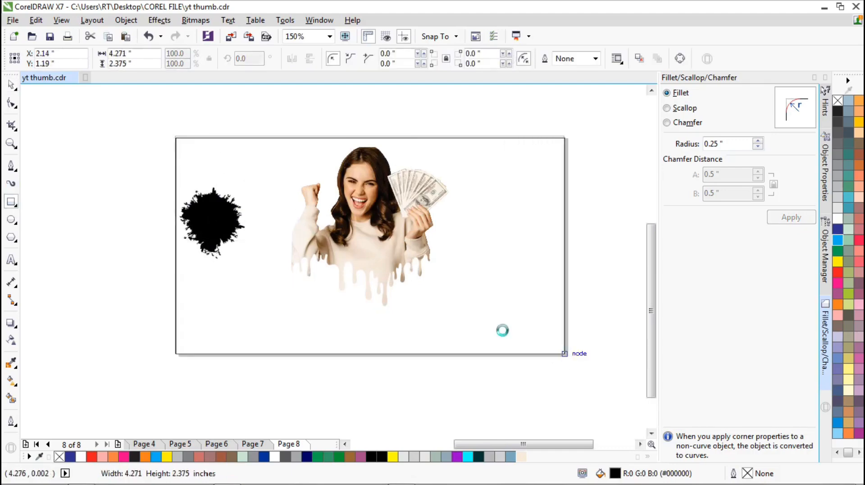
pyautogui.click(11, 84)
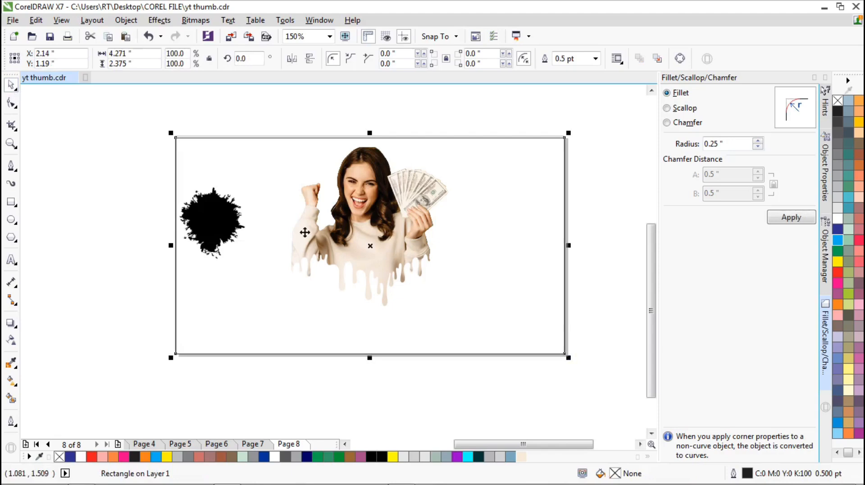
pyautogui.click(838, 250)
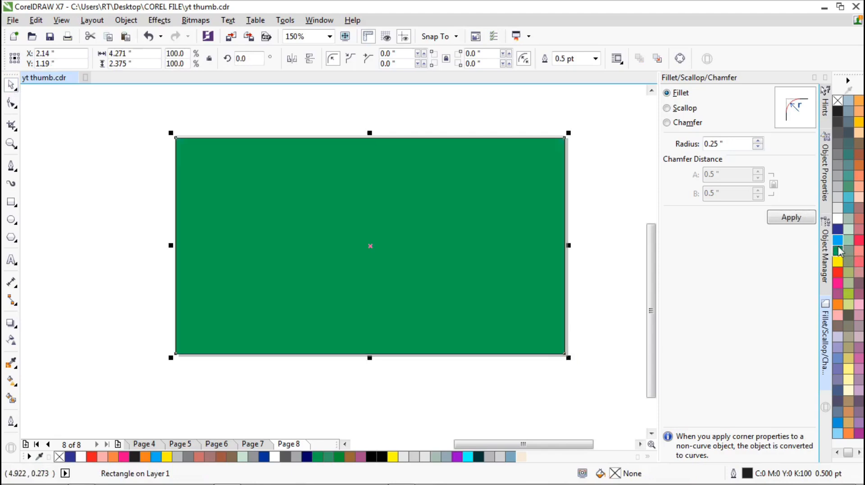
pyautogui.click(838, 239)
pyautogui.click(839, 235)
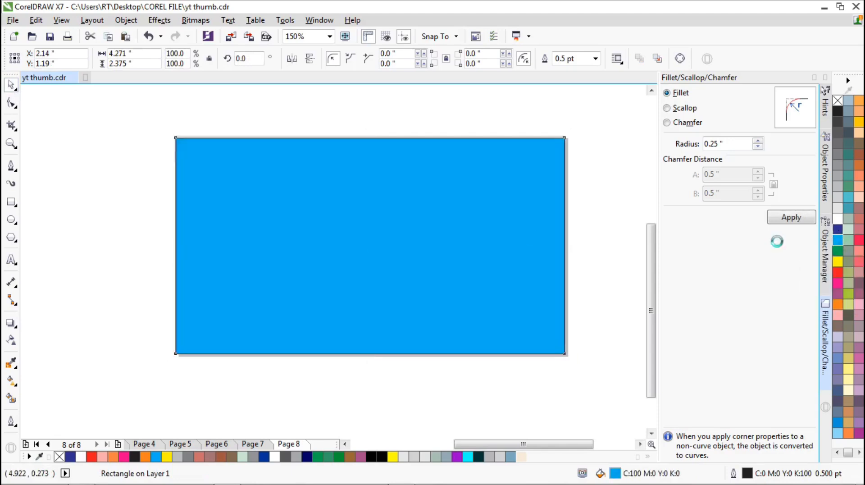
# Send the blue rectangle behind the woman and the splatter
pyautogui.rightClick(457, 188)
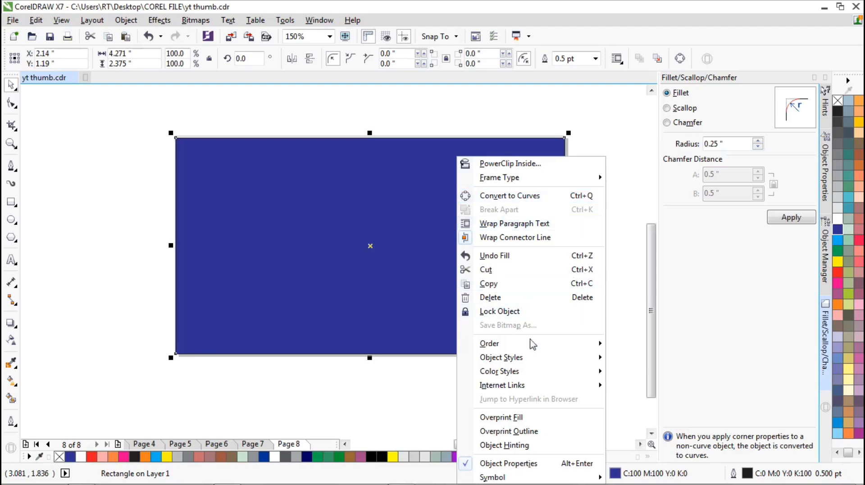
pyautogui.moveTo(538, 353)
pyautogui.click(646, 361)
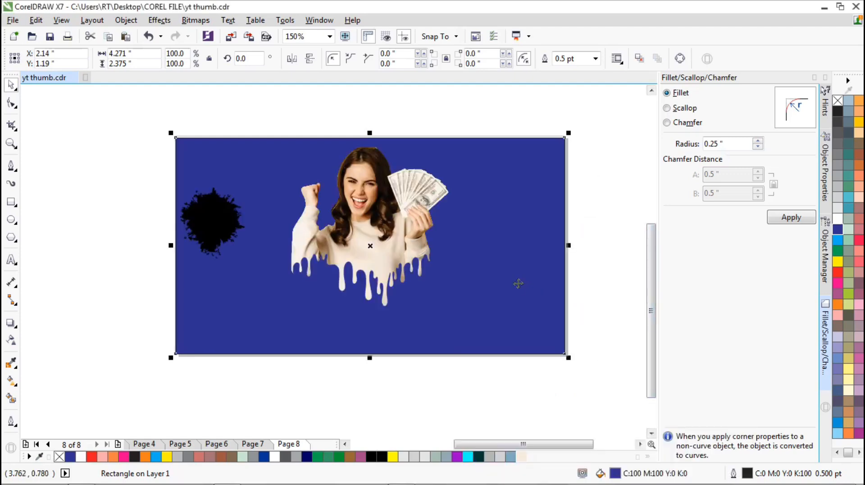
pyautogui.click(380, 108)
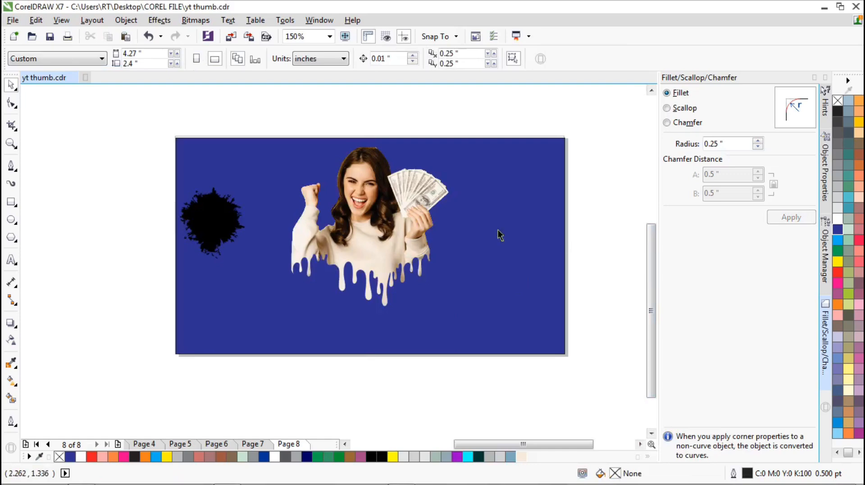
# Give the background rectangle an elliptical fountain fill and stretch its ellipse beyond the upper and lower page edges
pyautogui.click(528, 218)
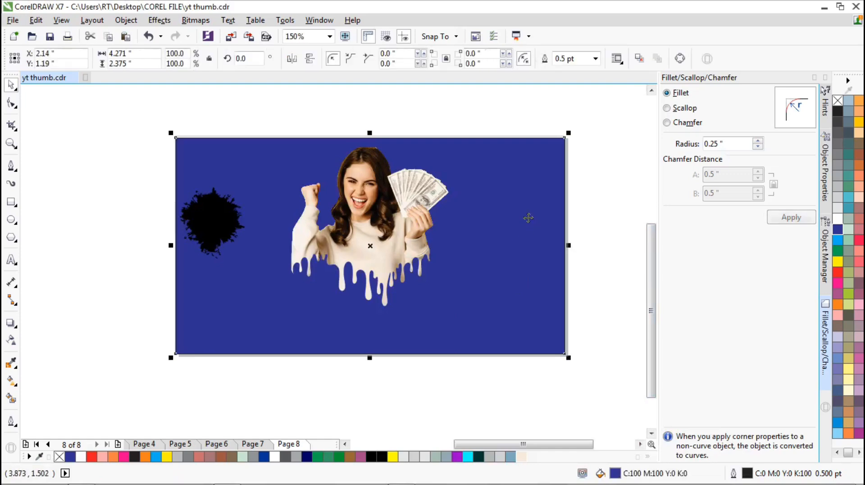
pyautogui.click(11, 381)
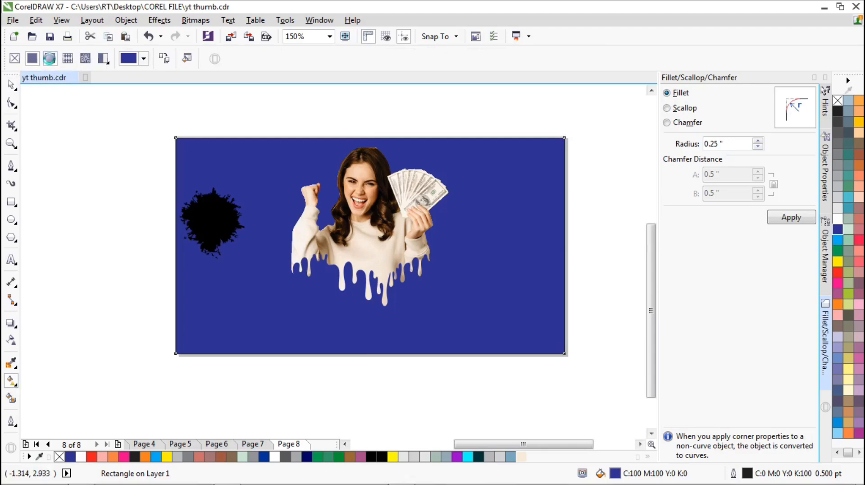
pyautogui.click(49, 59)
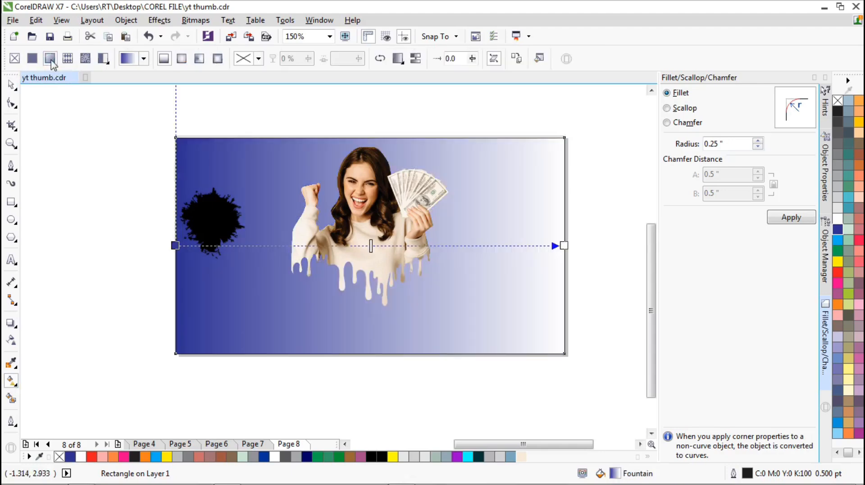
pyautogui.click(181, 59)
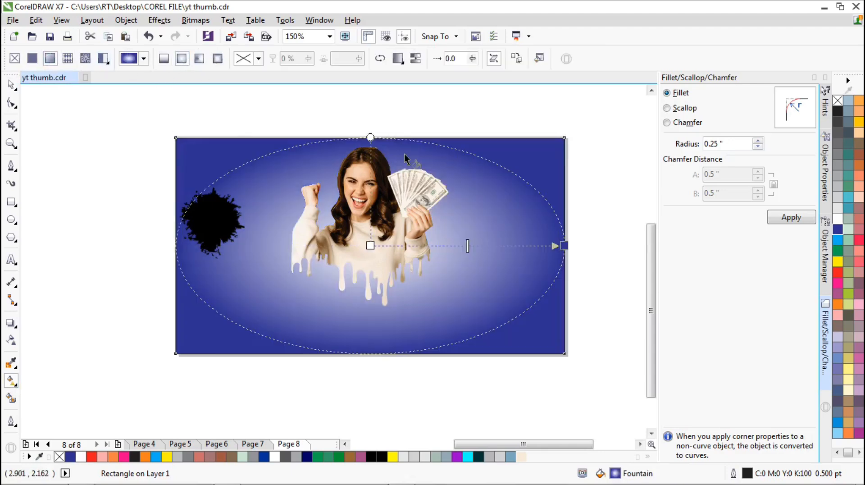
pyautogui.moveTo(371, 136); pyautogui.dragTo(375, 112)
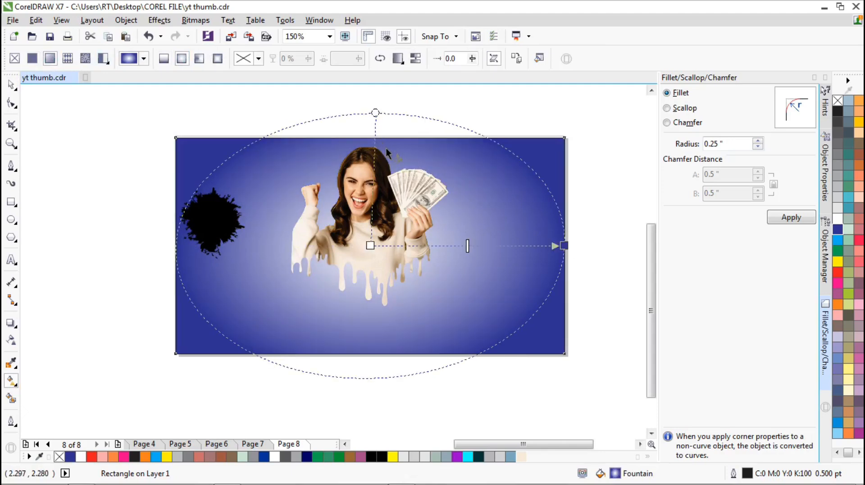
# Set the outer colour of the background gradient to a lighter steel blue, C87 M58 Y23 K4
pyautogui.click(838, 240)
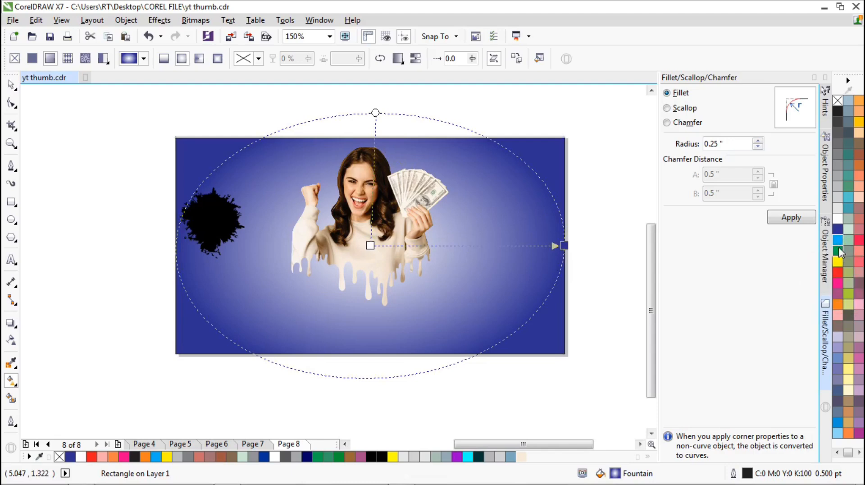
pyautogui.click(563, 246)
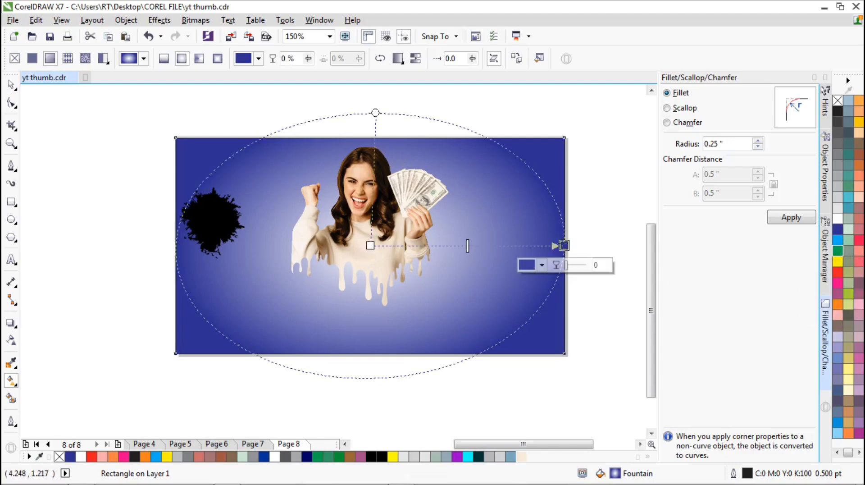
pyautogui.click(543, 266)
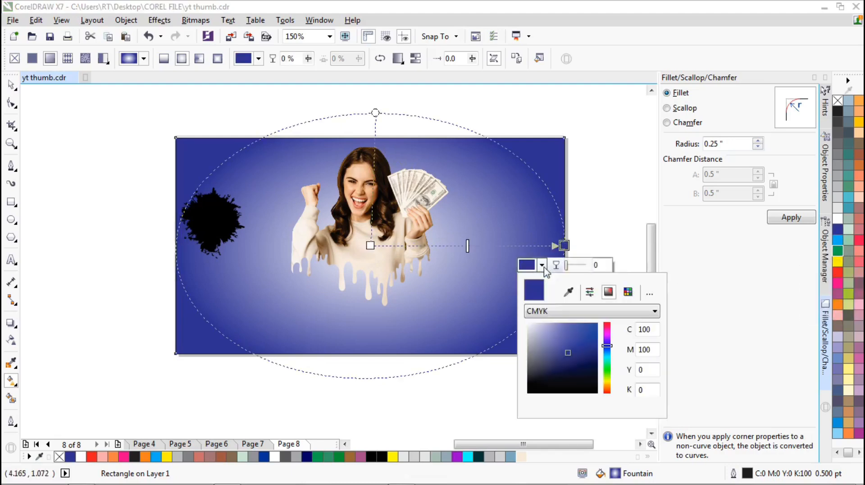
pyautogui.click(607, 353)
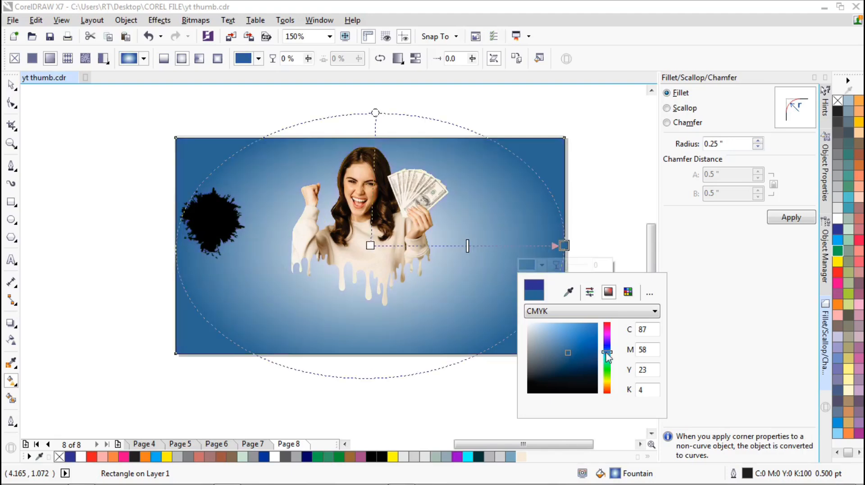
pyautogui.click(481, 412)
pyautogui.click(480, 411)
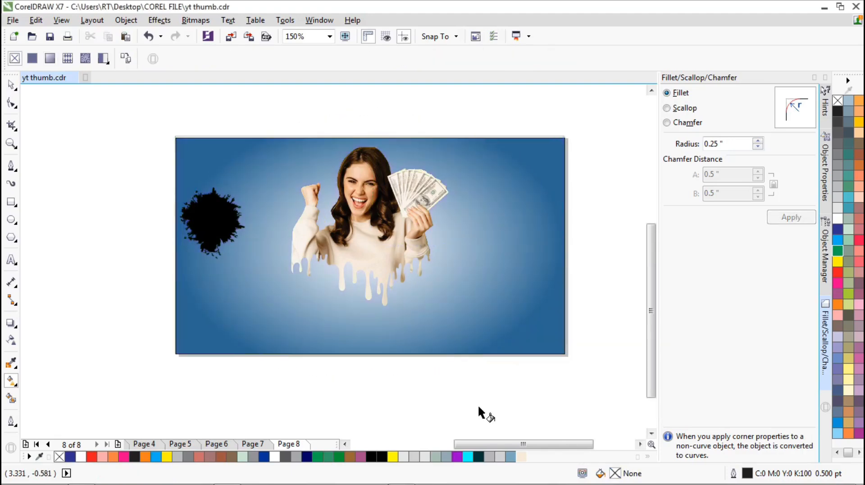
# Sample the beige of the woman's sweater into the document palette and fill the splatter with it, C14 M20 Y31 K0
pyautogui.click(11, 88)
pyautogui.click(210, 220)
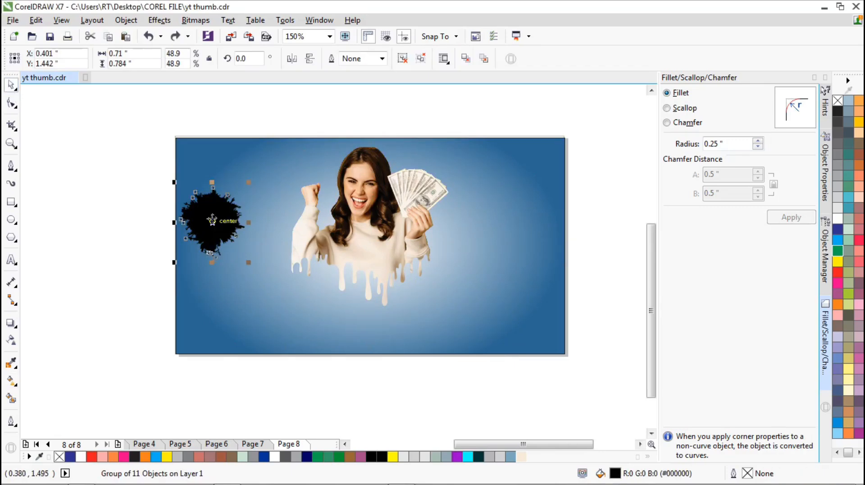
pyautogui.click(39, 456)
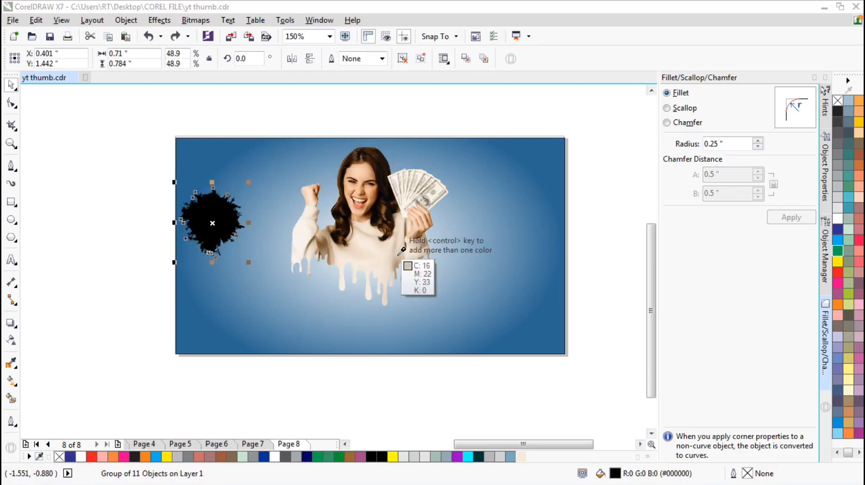
pyautogui.click(398, 259)
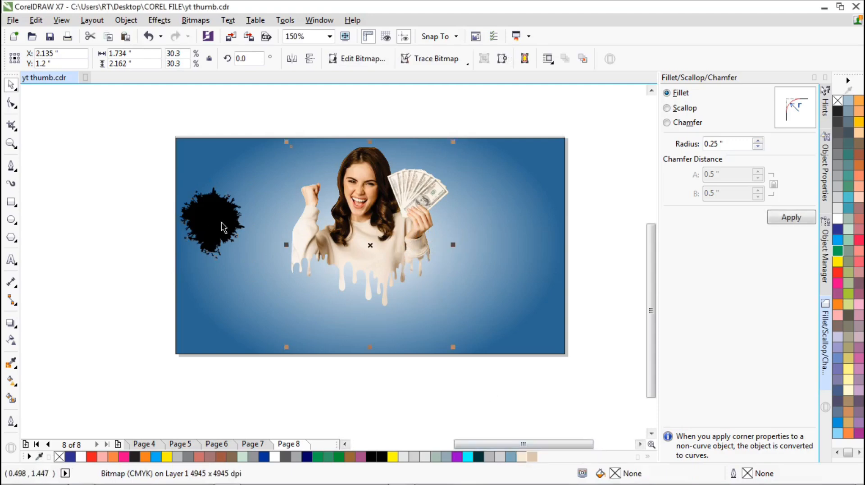
pyautogui.click(248, 243)
pyautogui.click(532, 457)
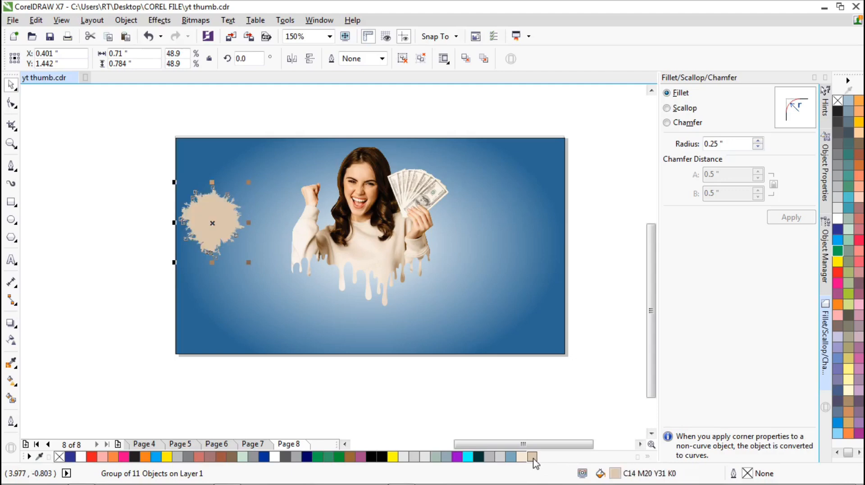
# Place the splatter behind the raised fist and a copy of about 0.50 by 0.55 inches behind the money, stacked just above the background
pyautogui.moveTo(213, 222)
pyautogui.mouseDown()
pyautogui.moveTo(293, 193)
pyautogui.moveTo(316, 190)
pyautogui.moveTo(319, 206)
pyautogui.moveTo(327, 177)
pyautogui.moveTo(428, 282)
pyautogui.moveTo(419, 260)
pyautogui.mouseUp()
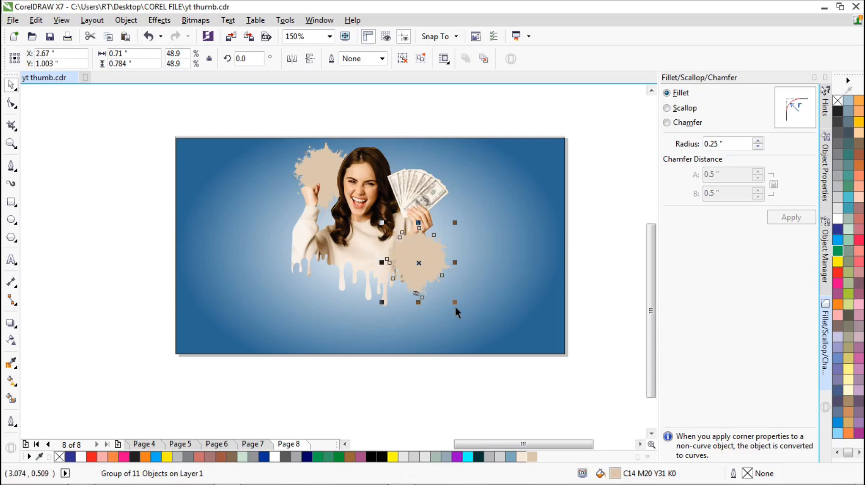
pyautogui.moveTo(455, 304); pyautogui.dragTo(403, 175)
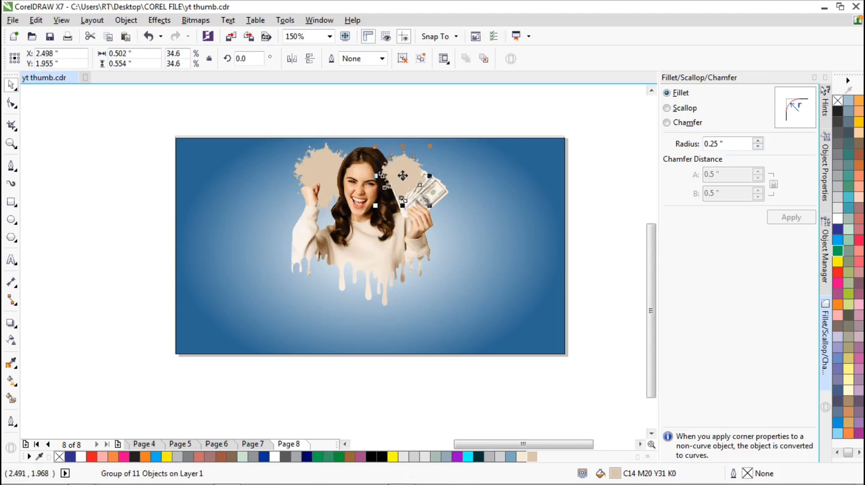
pyautogui.rightClick(403, 176)
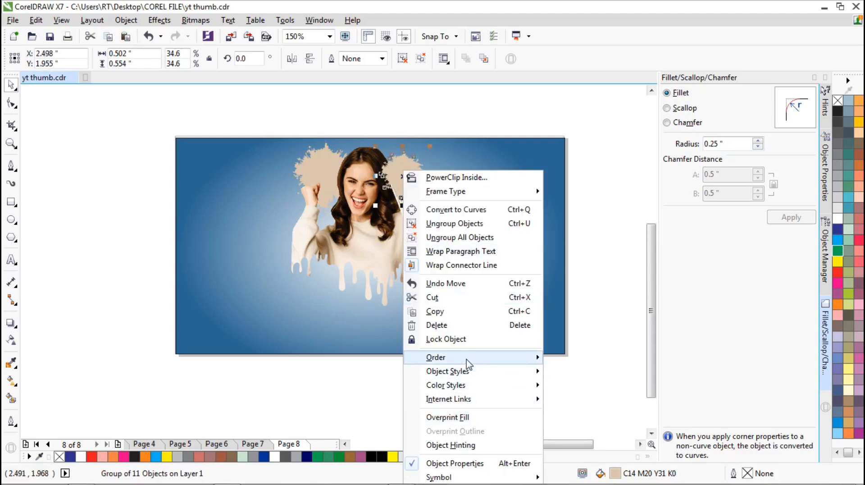
pyautogui.moveTo(467, 360)
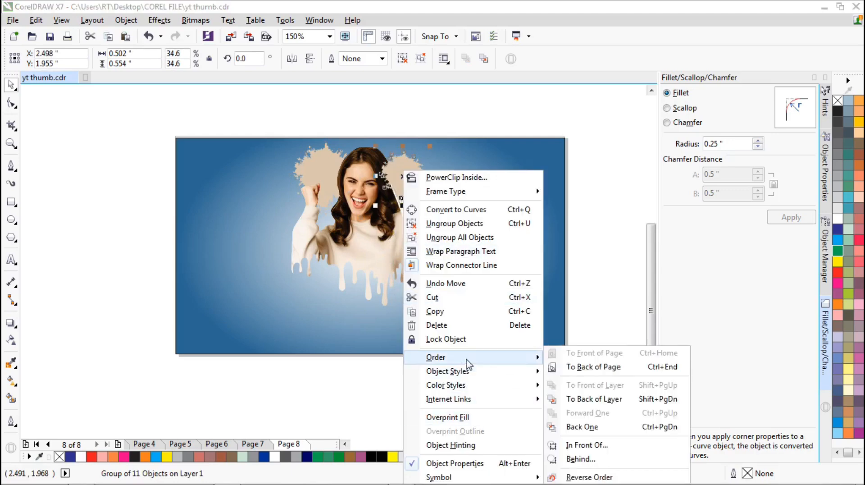
pyautogui.click(586, 445)
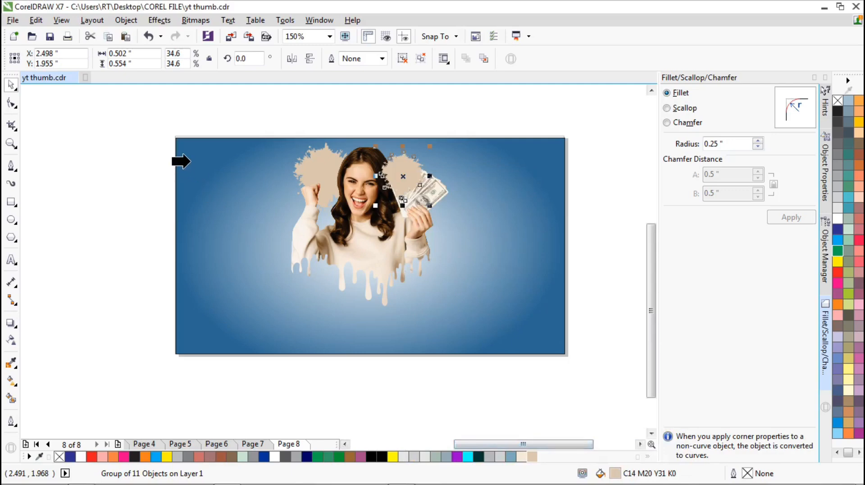
pyautogui.click(190, 161)
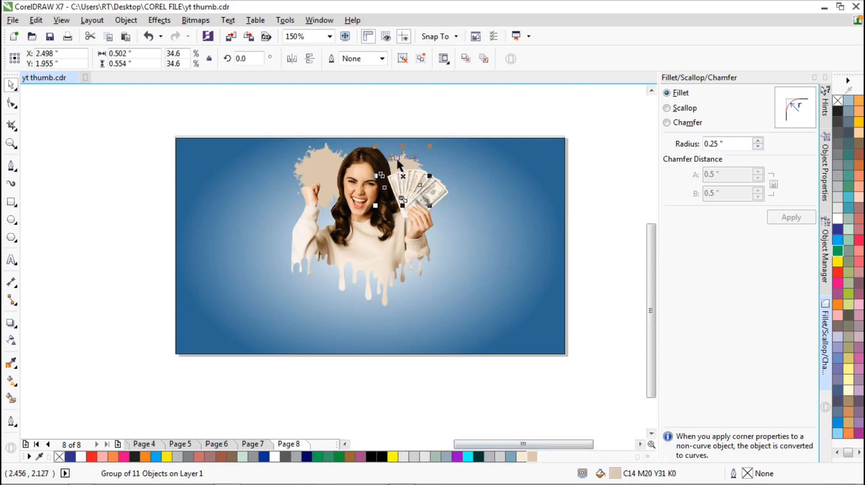
# Place a copy of the small splatter below the hand holding the money and enlarge it to about 0.65 by 0.72 inches
pyautogui.moveTo(324, 163); pyautogui.dragTo(466, 248)
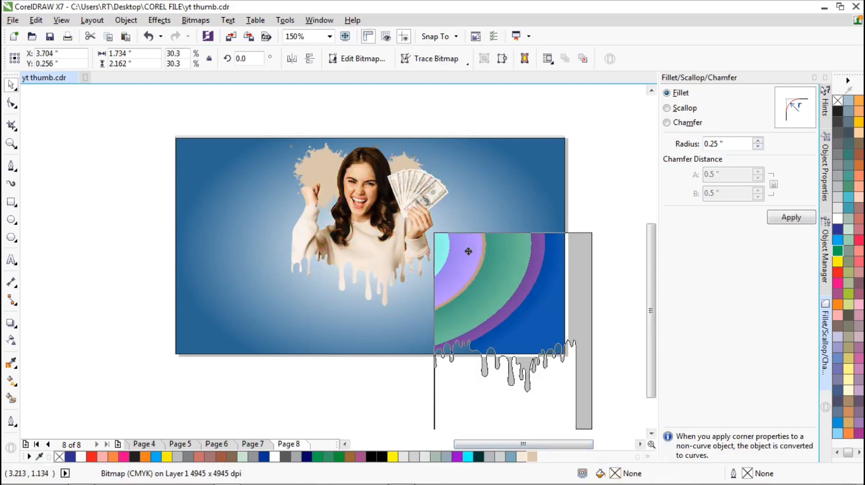
pyautogui.hotkey('ctrl', 'z')
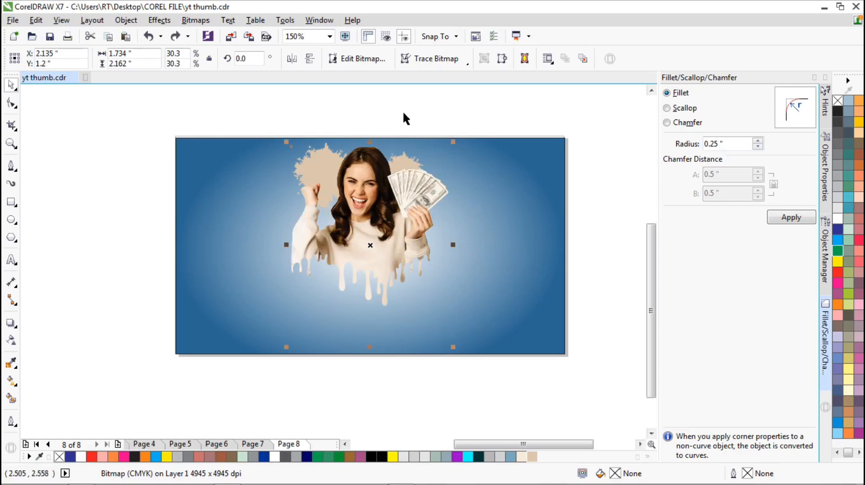
pyautogui.moveTo(358, 116); pyautogui.dragTo(452, 220)
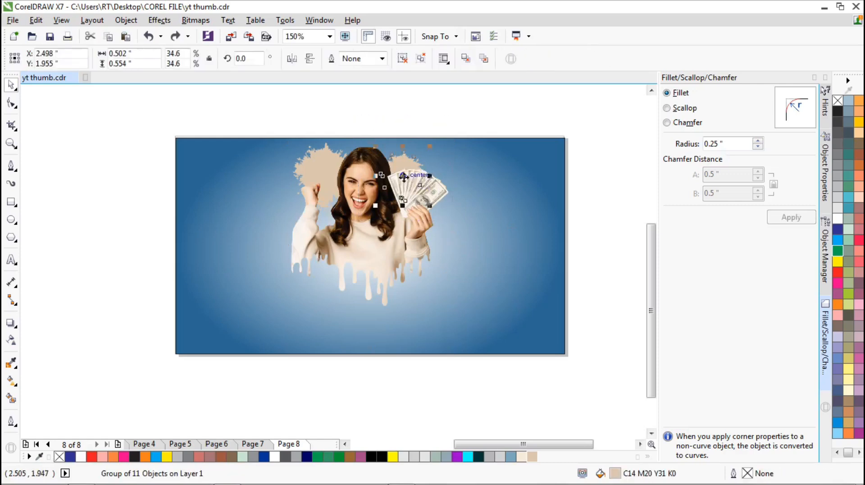
pyautogui.moveTo(402, 191); pyautogui.dragTo(430, 245)
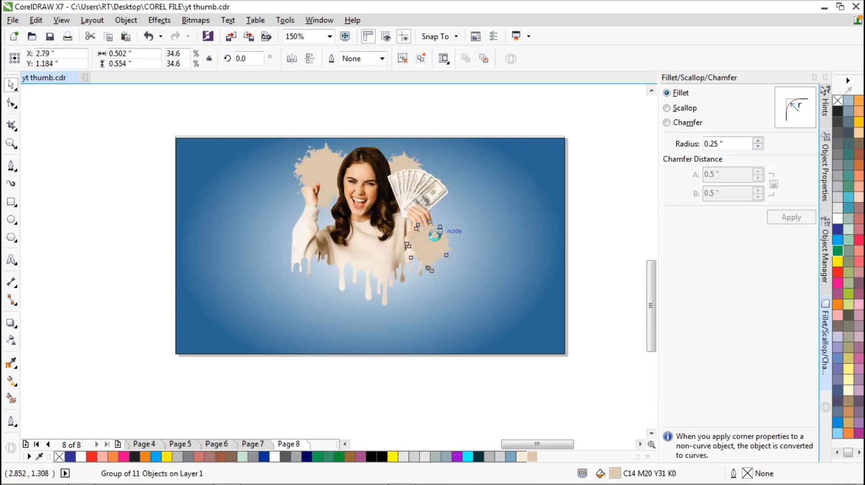
pyautogui.scroll(2, 429, 245)
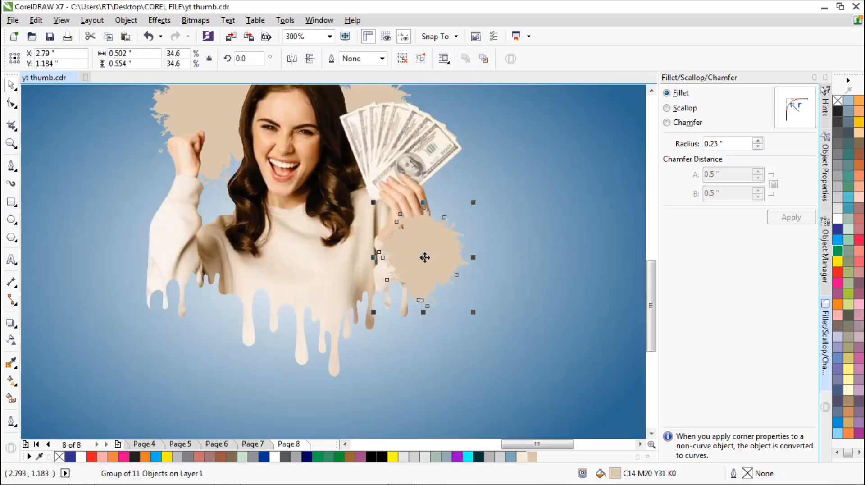
pyautogui.scroll(-1, 425, 257)
pyautogui.moveTo(449, 230); pyautogui.dragTo(464, 209)
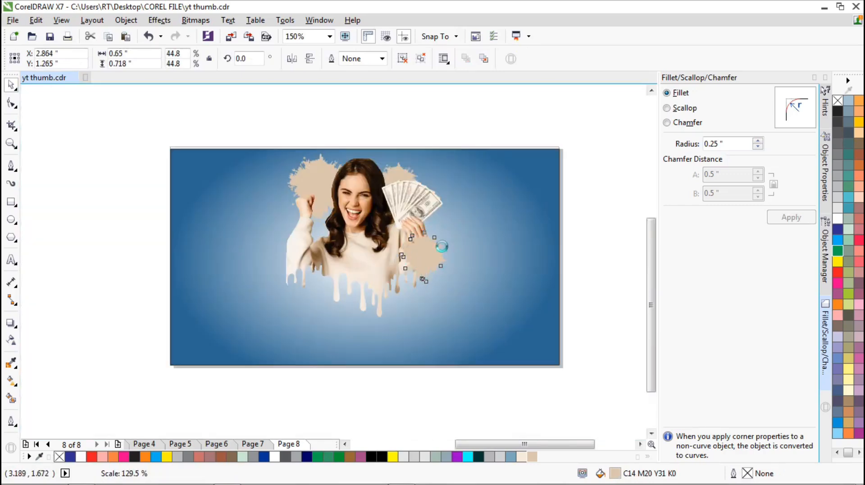
# Place a copy of the lower splatter beneath the raised arm's elbow and stack both lower splatters just above the background
pyautogui.moveTo(439, 247); pyautogui.dragTo(323, 273)
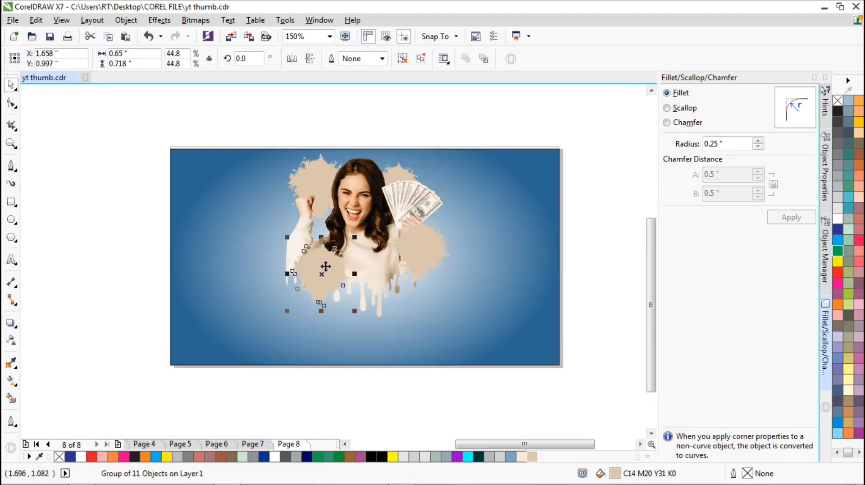
pyautogui.keyDown('shift'); pyautogui.click(433, 248); pyautogui.keyUp('shift')
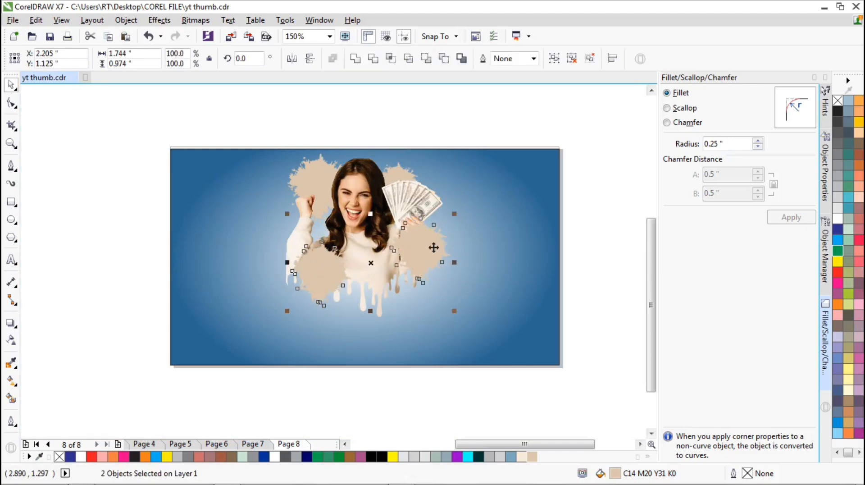
pyautogui.rightClick(433, 248)
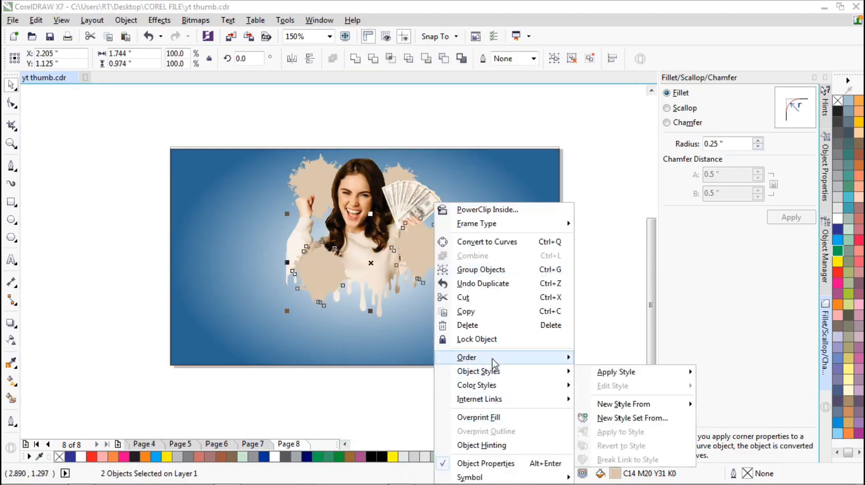
pyautogui.moveTo(494, 361)
pyautogui.click(619, 446)
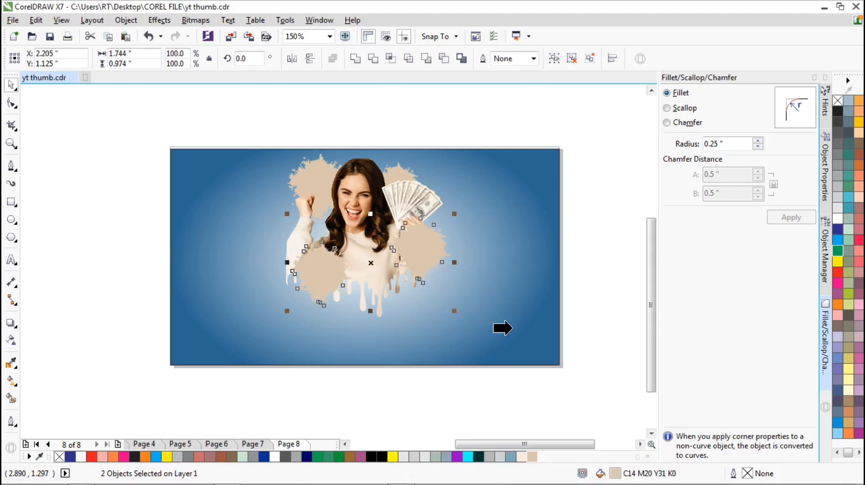
pyautogui.click(516, 328)
pyautogui.click(580, 289)
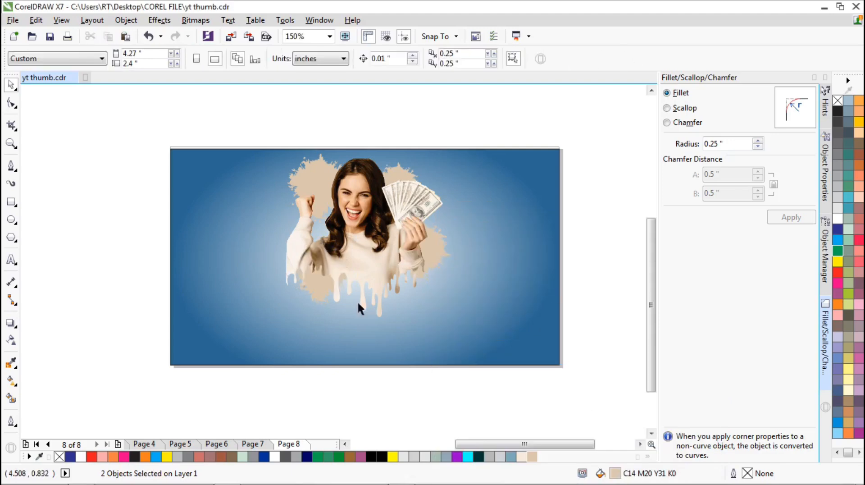
# Shift the splatter behind the money hand inward, then enlarge the one behind the raised arm to about 0.78 by 0.87 inches and reposition it
pyautogui.click(436, 250)
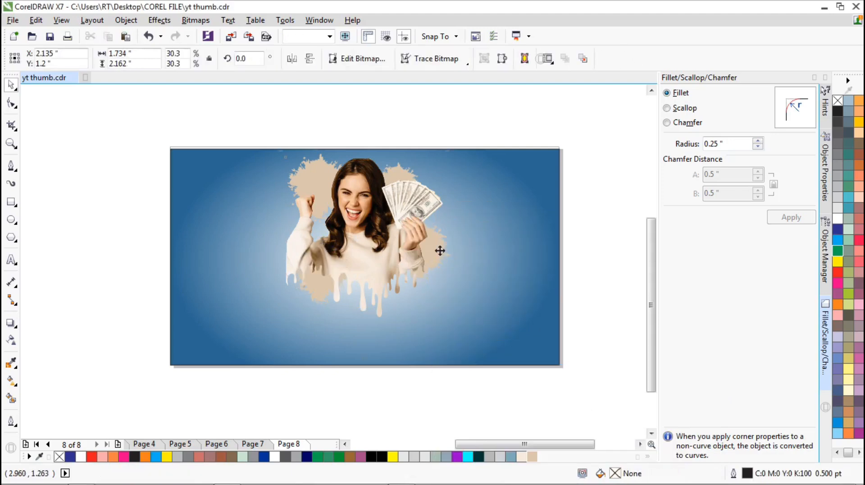
pyautogui.moveTo(573, 325); pyautogui.dragTo(385, 220)
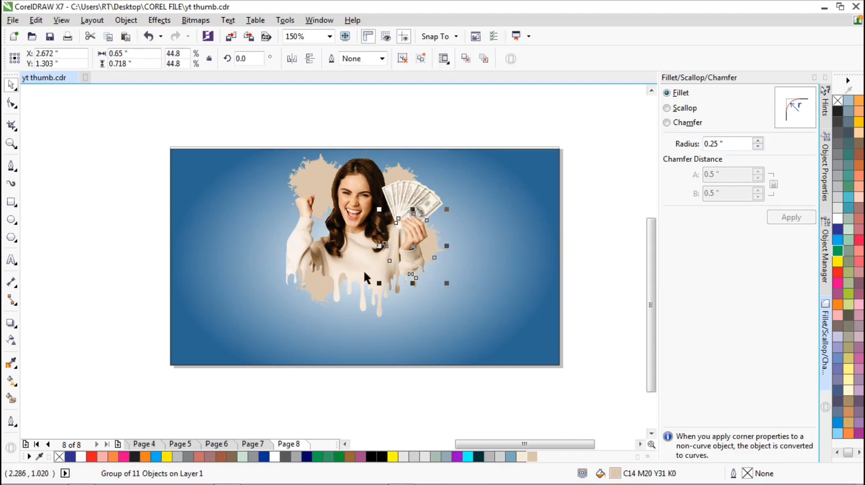
pyautogui.moveTo(374, 383); pyautogui.dragTo(278, 236)
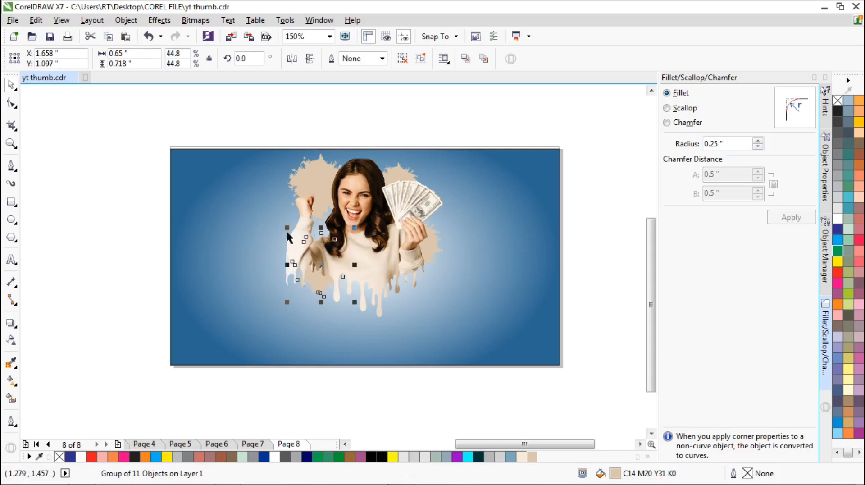
pyautogui.moveTo(287, 233); pyautogui.dragTo(274, 233)
pyautogui.moveTo(316, 258)
pyautogui.mouseDown()
pyautogui.moveTo(310, 265)
pyautogui.moveTo(310, 250)
pyautogui.mouseUp()
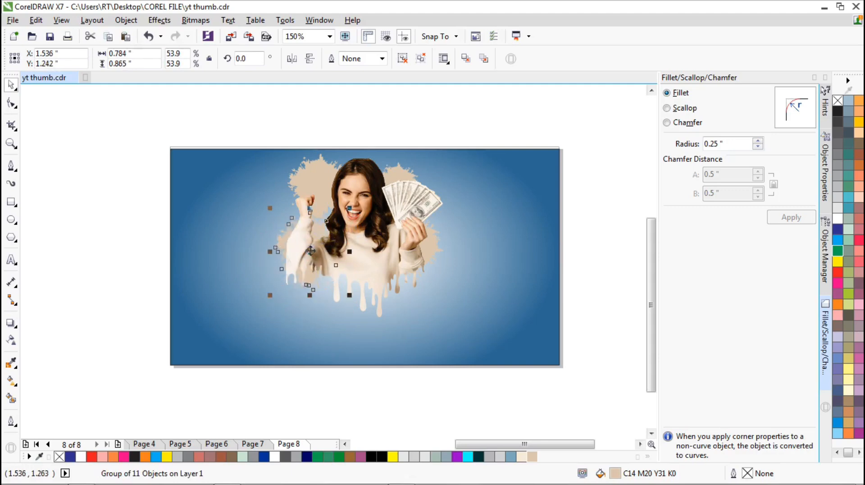
# Enlarge the splatter behind the hand holding the money to about 0.75 by 0.82 inches
pyautogui.click(600, 261)
pyautogui.click(430, 245)
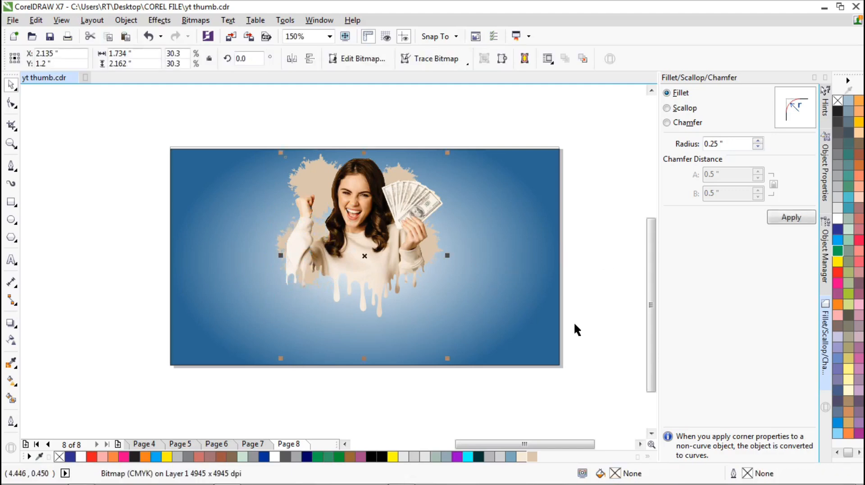
pyautogui.moveTo(575, 324); pyautogui.dragTo(373, 209)
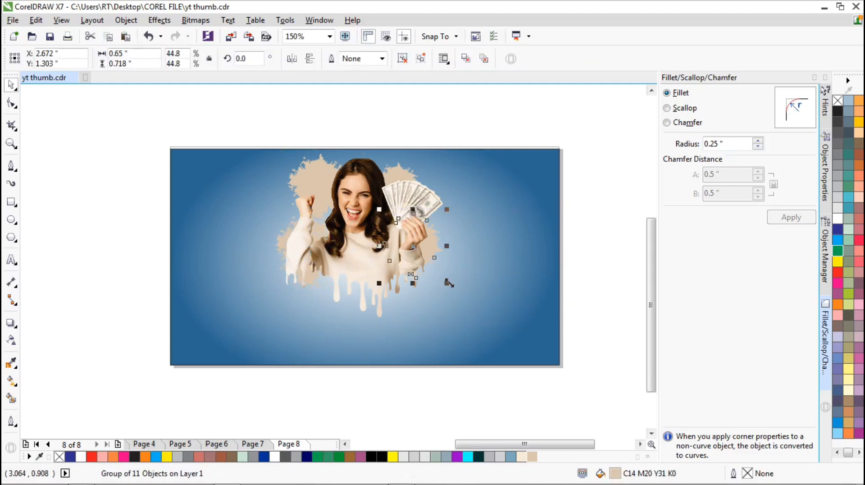
pyautogui.moveTo(450, 282); pyautogui.dragTo(458, 293)
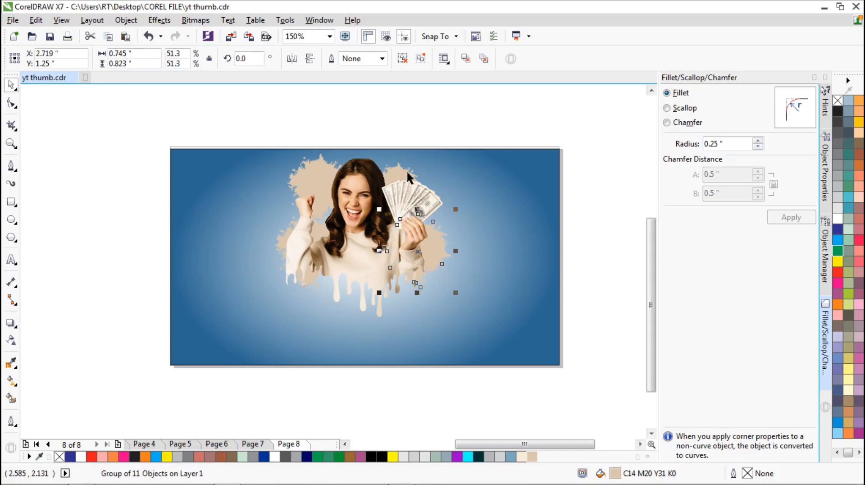
# Enlarge the splatter behind the raised fist to about 0.94 by 1.03 inches and shift it toward the woman's head
pyautogui.click(320, 164)
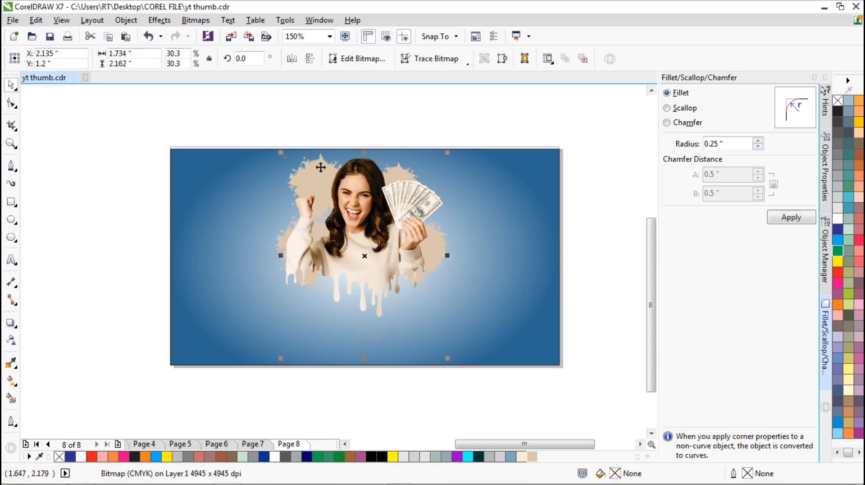
pyautogui.moveTo(257, 136); pyautogui.dragTo(356, 235)
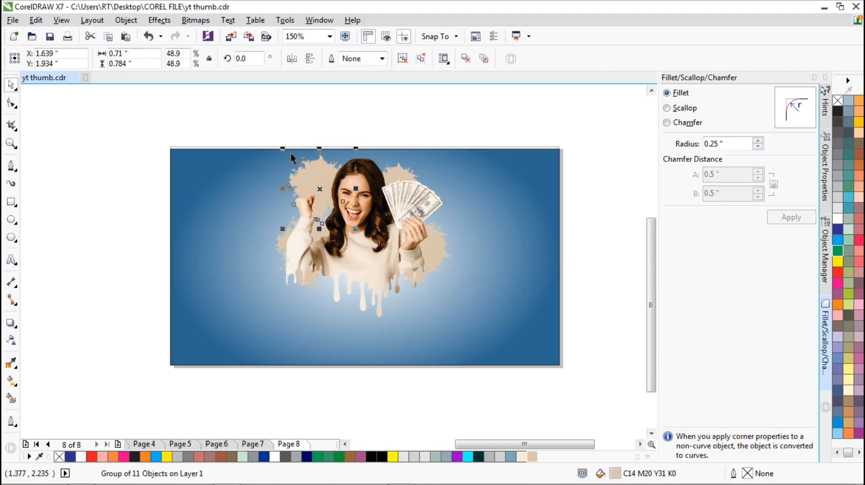
pyautogui.moveTo(283, 147); pyautogui.dragTo(261, 125)
pyautogui.moveTo(309, 177); pyautogui.dragTo(333, 191)
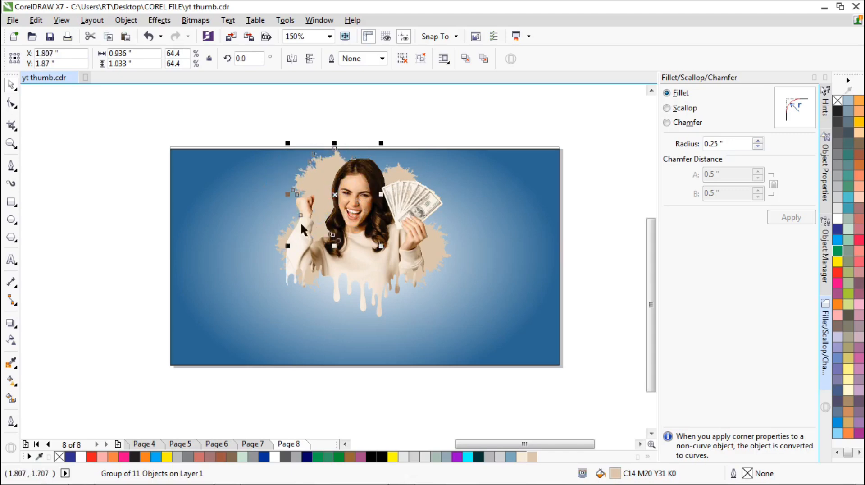
# Move the splatter behind the raised arm's sleeve down and inward so it shows between the sweater drips
pyautogui.moveTo(148, 209); pyautogui.dragTo(350, 301)
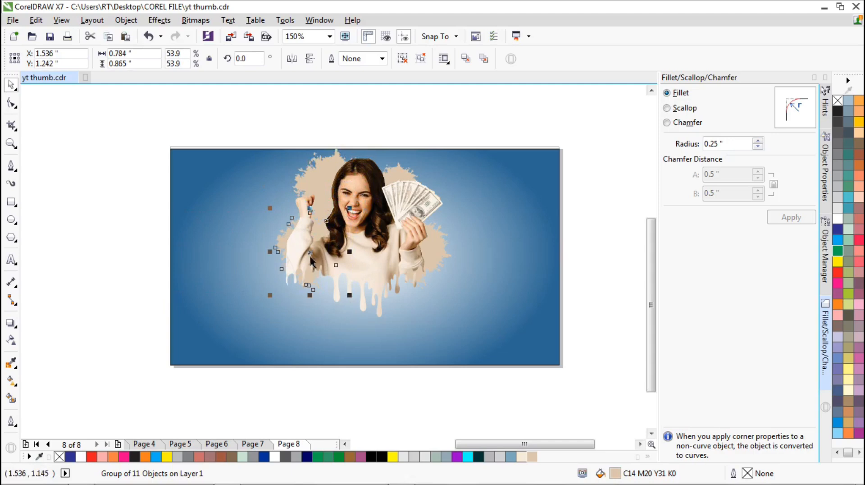
pyautogui.moveTo(310, 259); pyautogui.dragTo(320, 266)
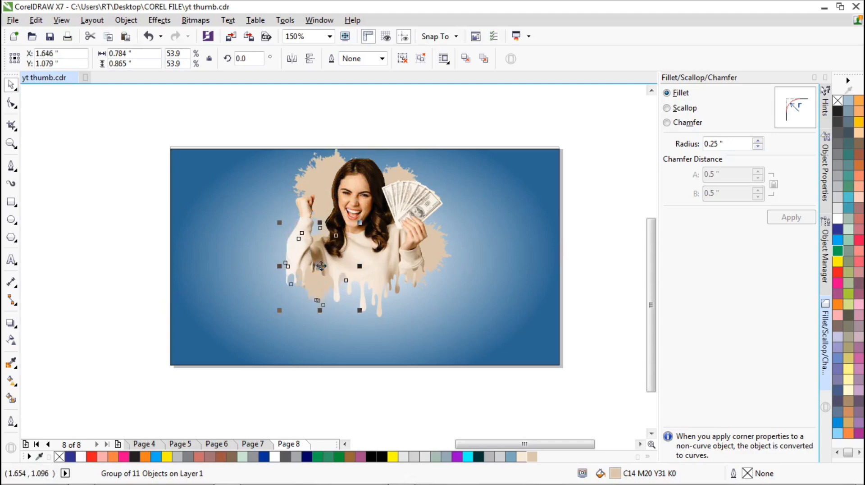
pyautogui.click(407, 132)
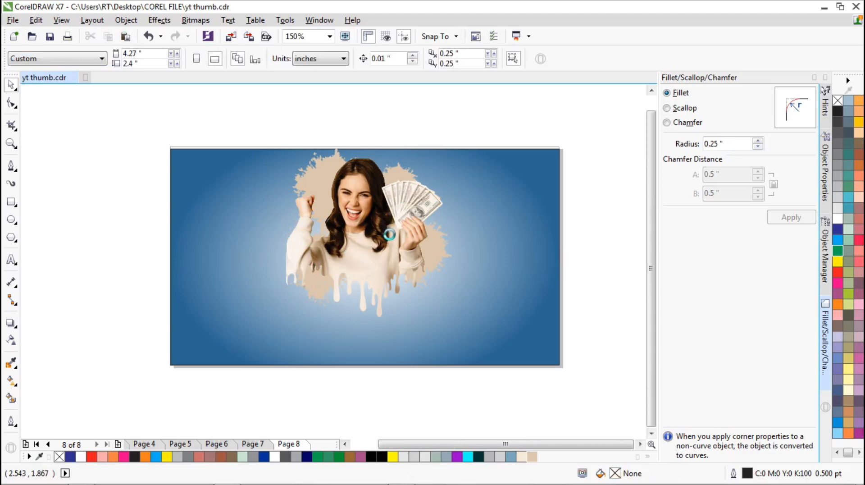
# Change the outer colour of the background's fountain fill to a royal blue, C99 M92 Y5 K0
pyautogui.scroll(1, 398, 134)
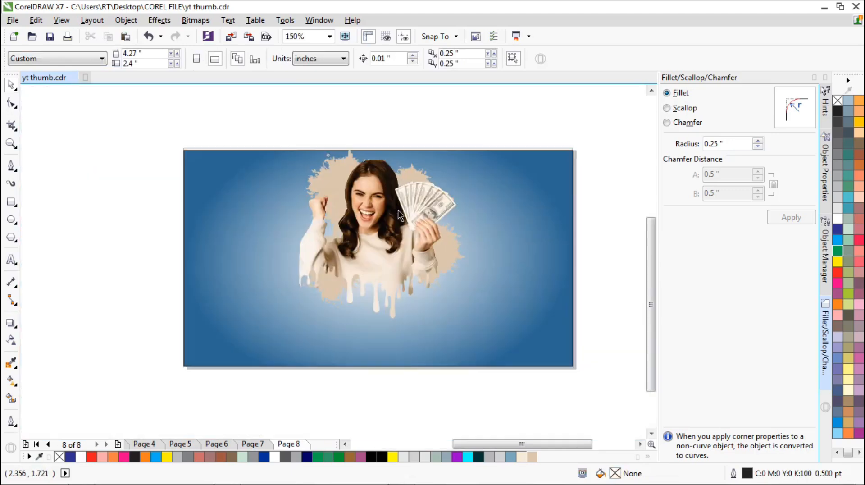
pyautogui.click(550, 188)
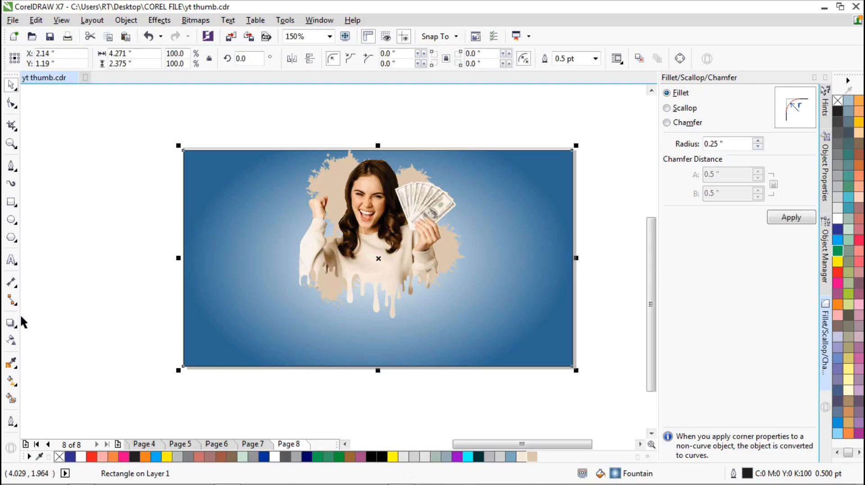
pyautogui.click(11, 381)
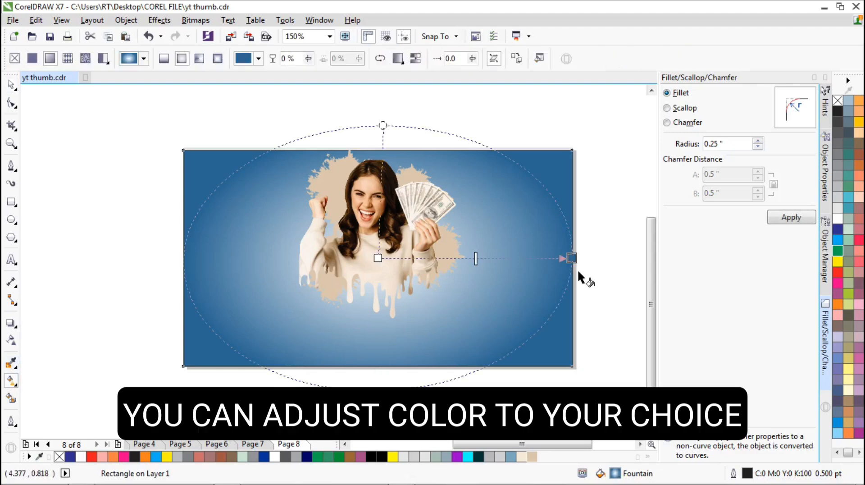
pyautogui.click(571, 258)
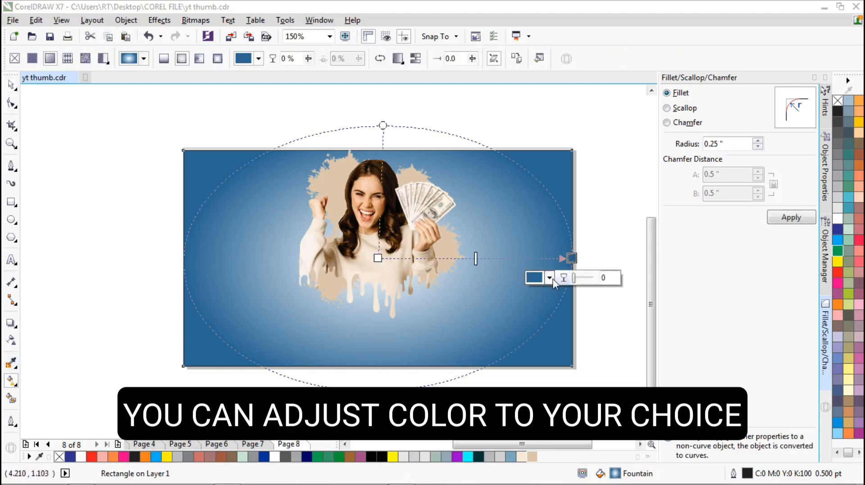
pyautogui.click(549, 278)
pyautogui.moveTo(609, 363); pyautogui.dragTo(613, 406)
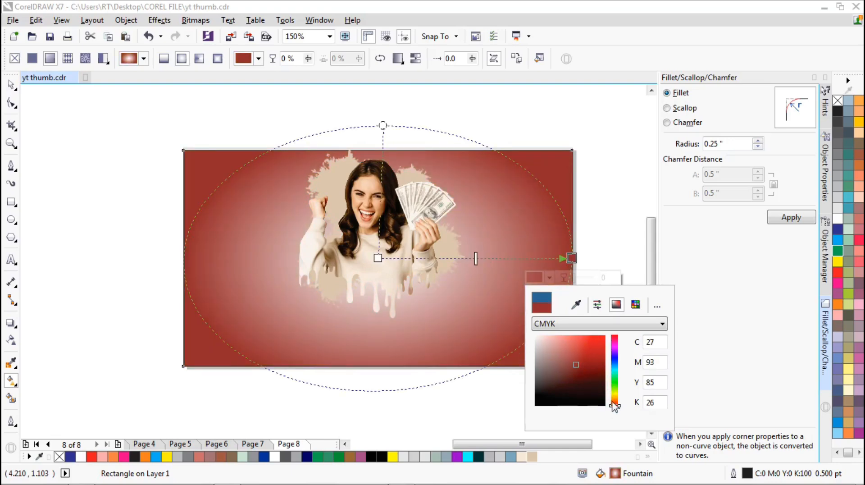
pyautogui.moveTo(615, 408); pyautogui.dragTo(615, 359)
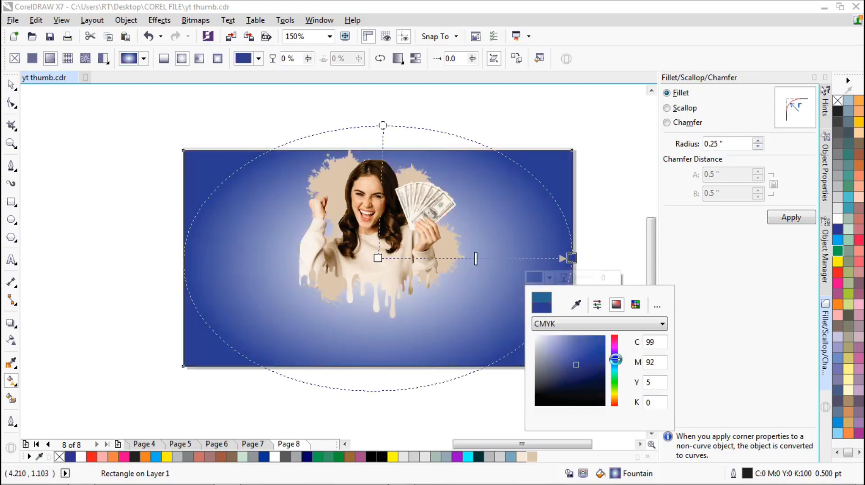
pyautogui.click(711, 344)
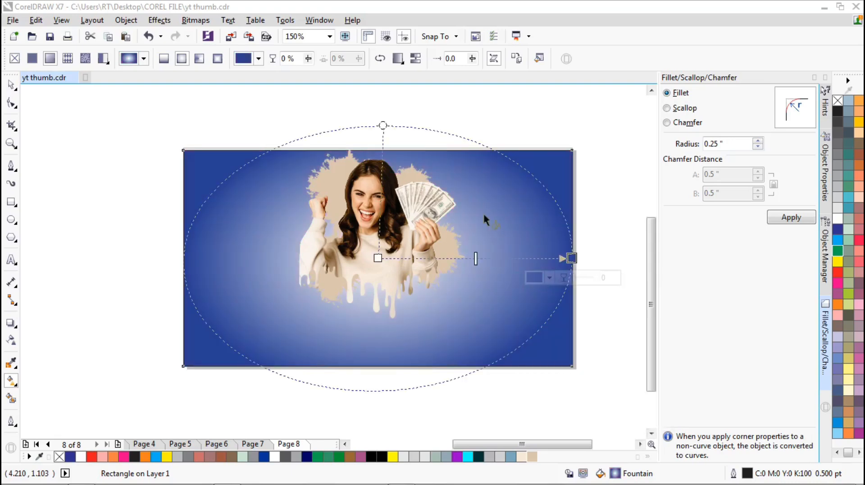
pyautogui.press('Escape')
pyautogui.press('space')
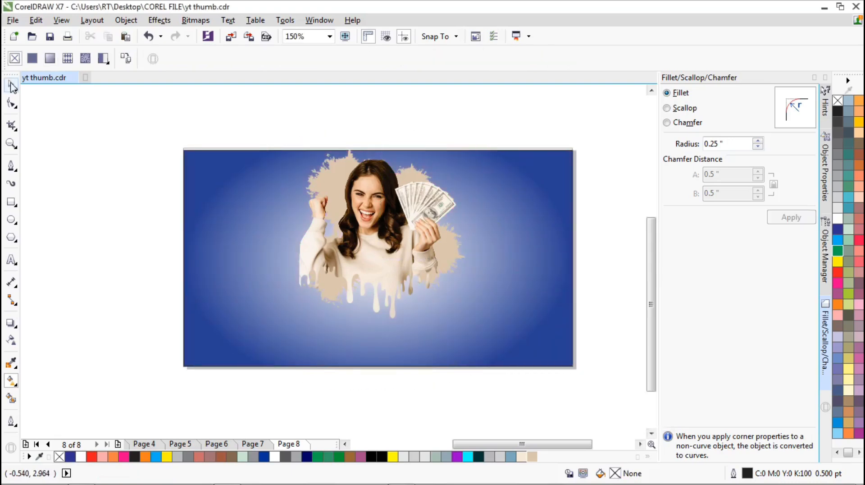
pyautogui.scroll(1, 391, 206)
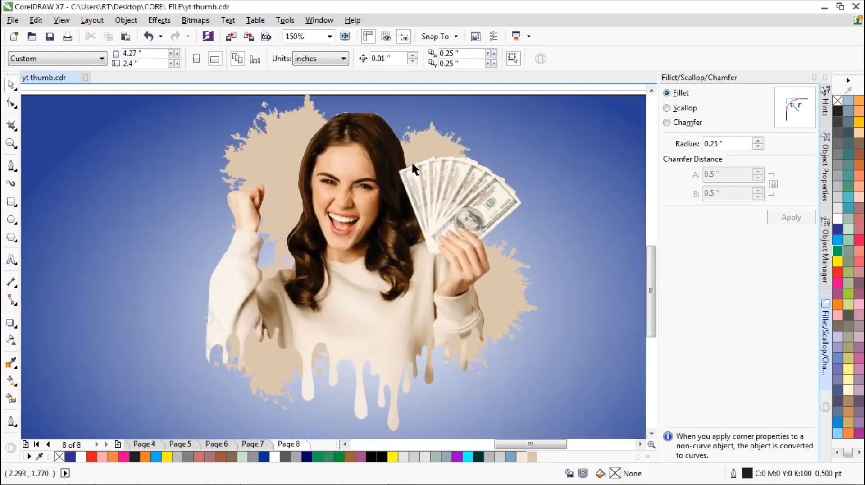